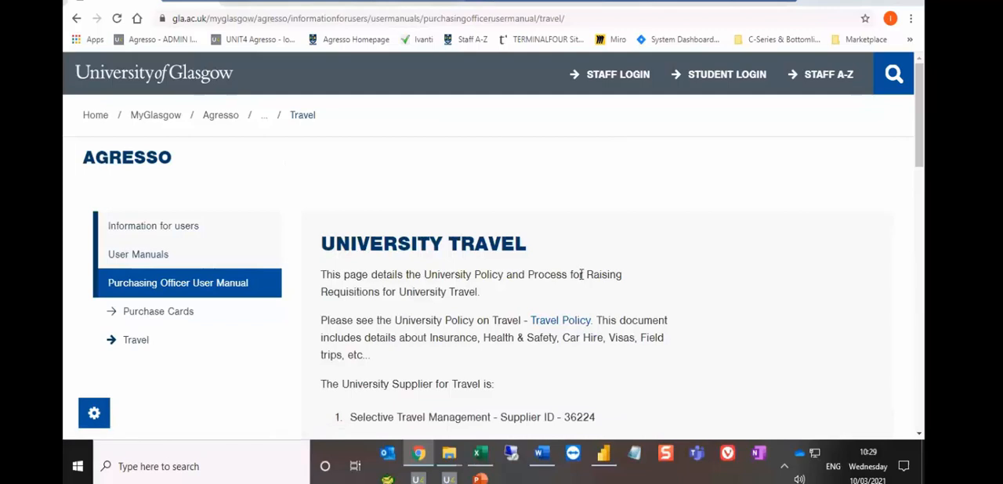
- Read the University Travel page from the Travel Policy paragraph down to the two options for booking travel
{"action": "scroll", "coordinate": [601, 266], "scroll_direction": "down", "scroll_amount": 3}
{"action": "scroll", "coordinate": [549, 264], "scroll_direction": "up", "scroll_amount": 3}
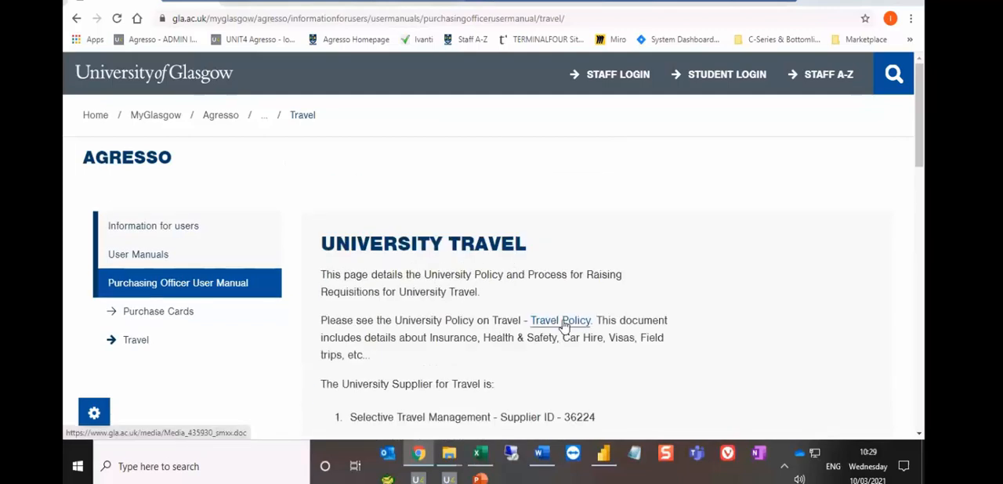
{"action": "scroll", "coordinate": [679, 298], "scroll_direction": "down", "scroll_amount": 1}
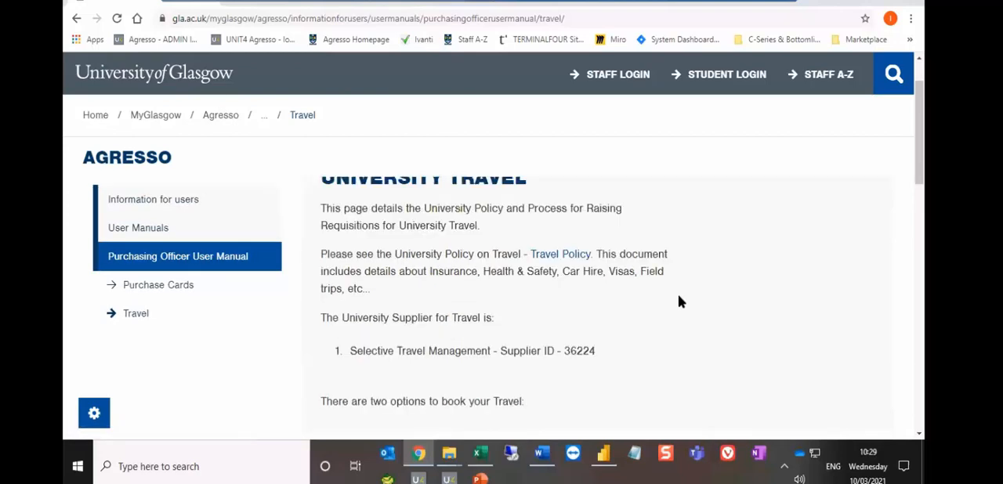
{"action": "scroll", "coordinate": [679, 301], "scroll_direction": "down", "scroll_amount": 3}
{"action": "scroll", "coordinate": [524, 272], "scroll_direction": "up", "scroll_amount": 1}
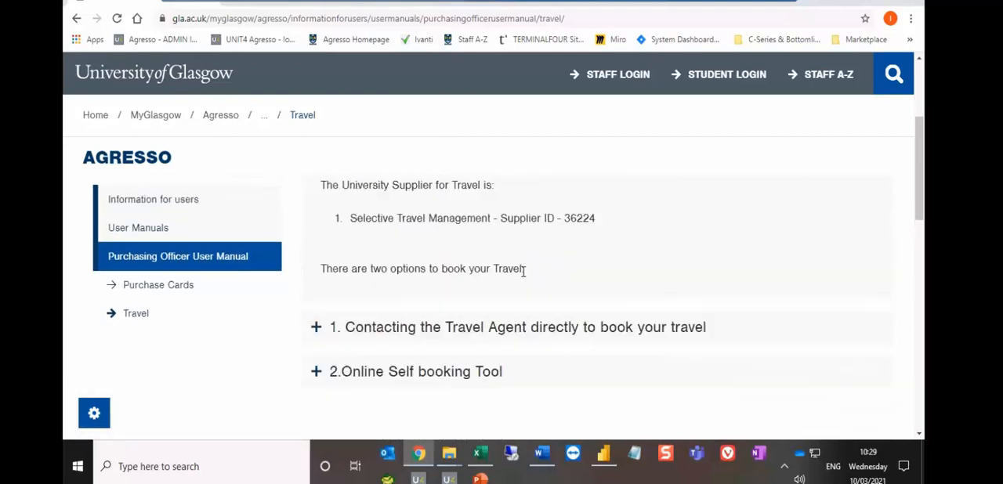
{"action": "scroll", "coordinate": [518, 269], "scroll_direction": "up", "scroll_amount": 1}
{"action": "scroll", "coordinate": [588, 353], "scroll_direction": "down", "scroll_amount": 2}
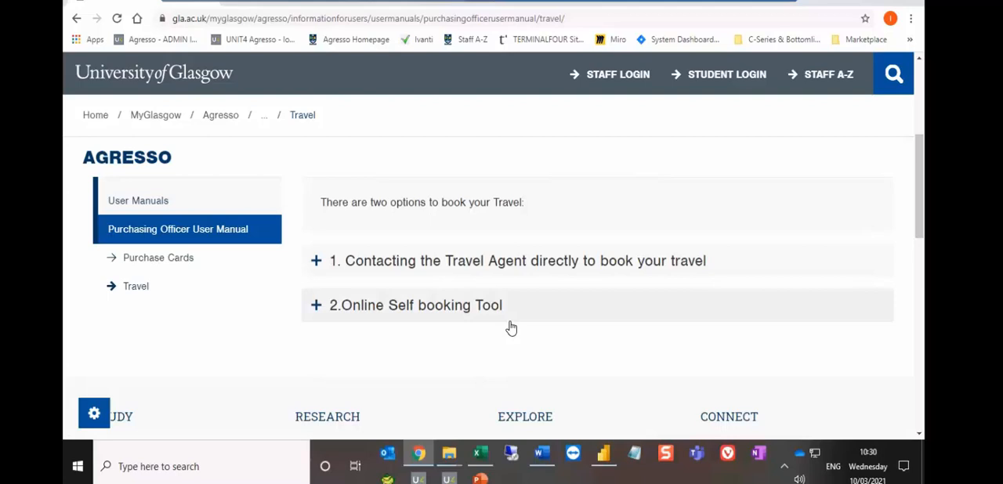
- Expand the section on contacting the Travel Agent directly and read its contact, requisition and transaction fee instructions
{"action": "left_click", "coordinate": [447, 264]}
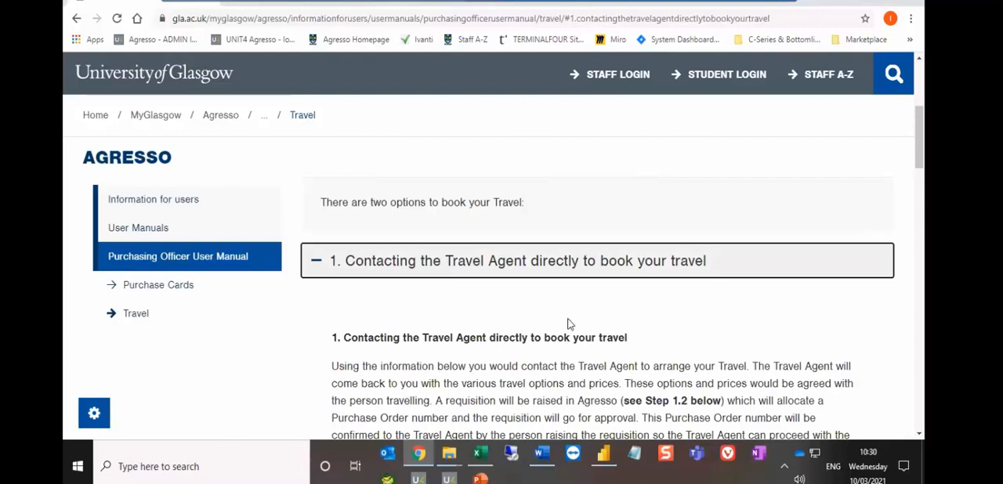
{"action": "scroll", "coordinate": [570, 324], "scroll_direction": "down", "scroll_amount": 2}
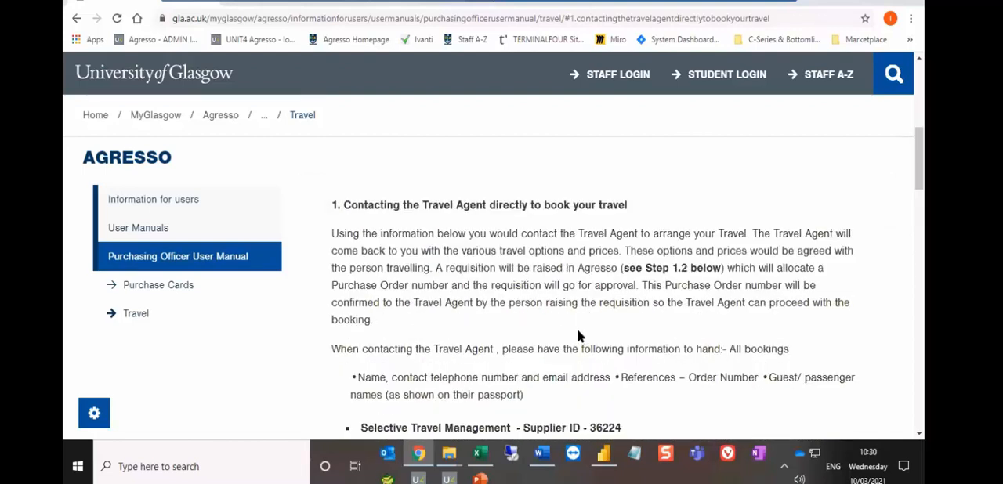
{"action": "scroll", "coordinate": [693, 329], "scroll_direction": "down", "scroll_amount": 2}
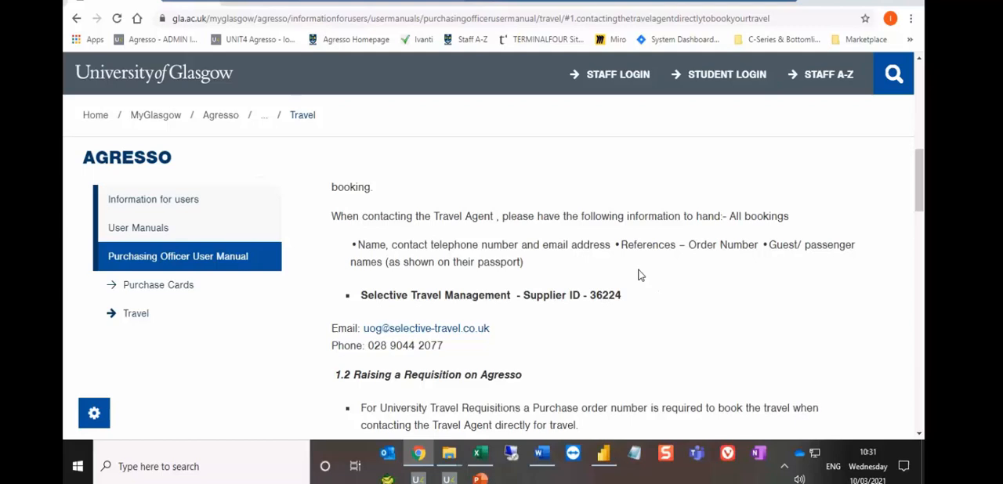
{"action": "scroll", "coordinate": [639, 274], "scroll_direction": "down", "scroll_amount": 1}
{"action": "scroll", "coordinate": [639, 273], "scroll_direction": "down", "scroll_amount": 2}
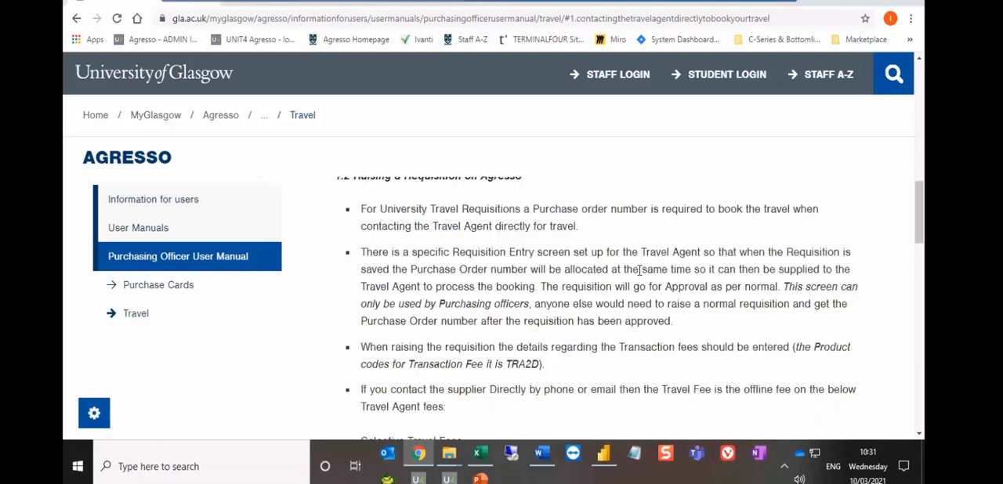
{"action": "scroll", "coordinate": [616, 275], "scroll_direction": "down", "scroll_amount": 2}
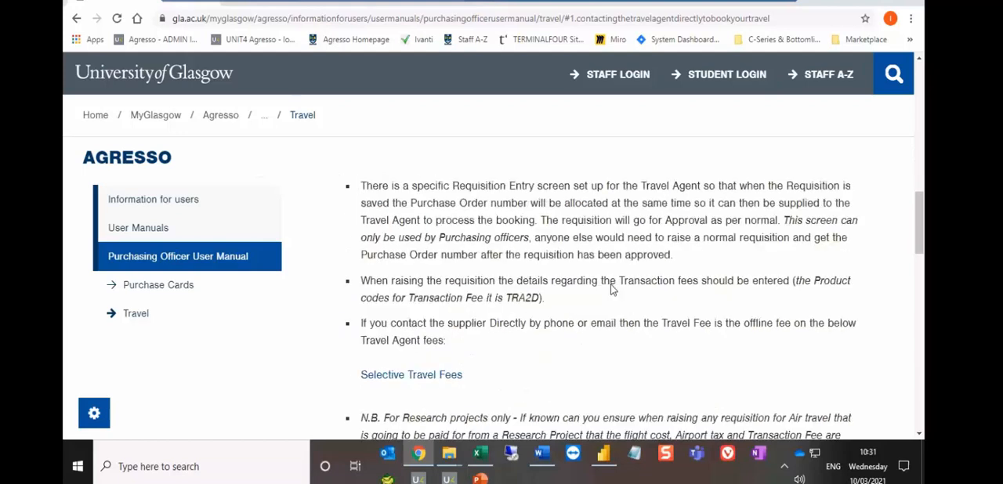
{"action": "scroll", "coordinate": [529, 293], "scroll_direction": "down", "scroll_amount": 2}
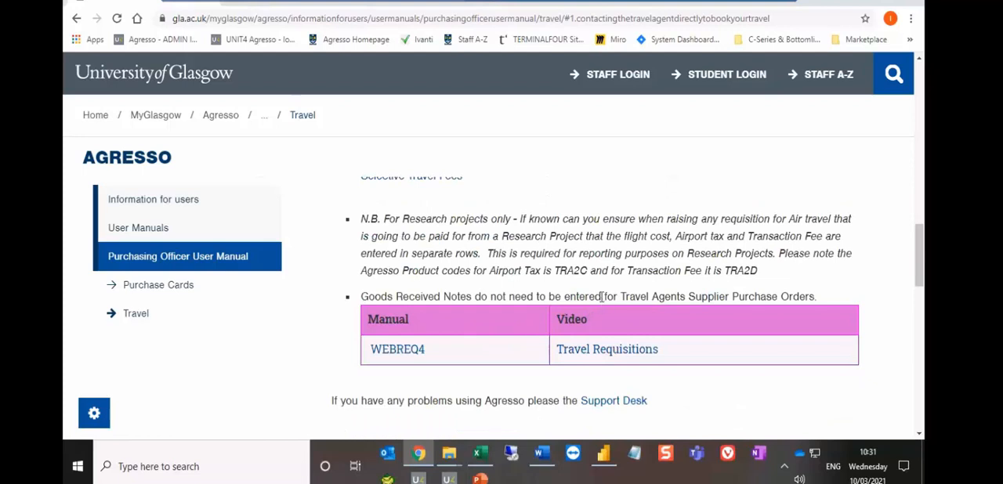
{"action": "scroll", "coordinate": [602, 296], "scroll_direction": "up", "scroll_amount": 7}
{"action": "scroll", "coordinate": [602, 302], "scroll_direction": "down", "scroll_amount": 1}
{"action": "scroll", "coordinate": [602, 297], "scroll_direction": "down", "scroll_amount": 1}
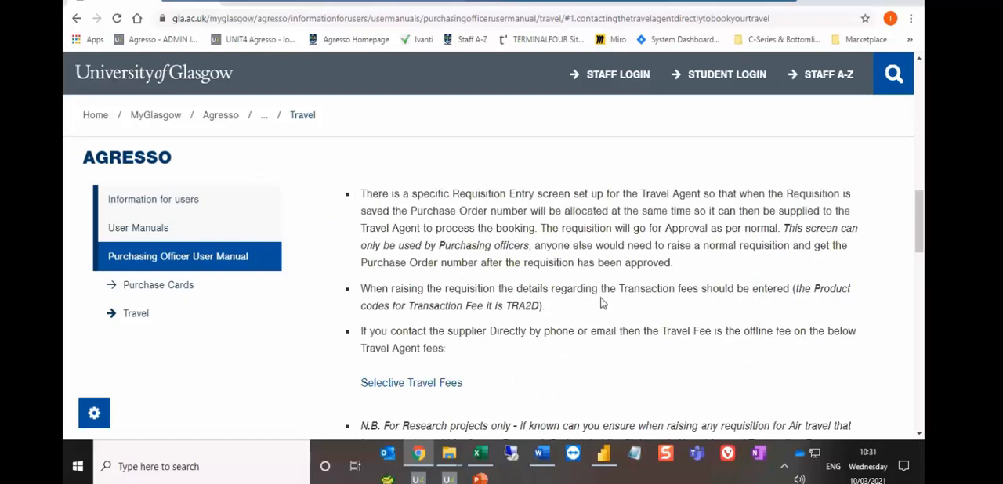
- Switch to Unit4 Business World and open the procurement screen "Requisitions - allocate PO number"
{"action": "left_click", "coordinate": [254, 7]}
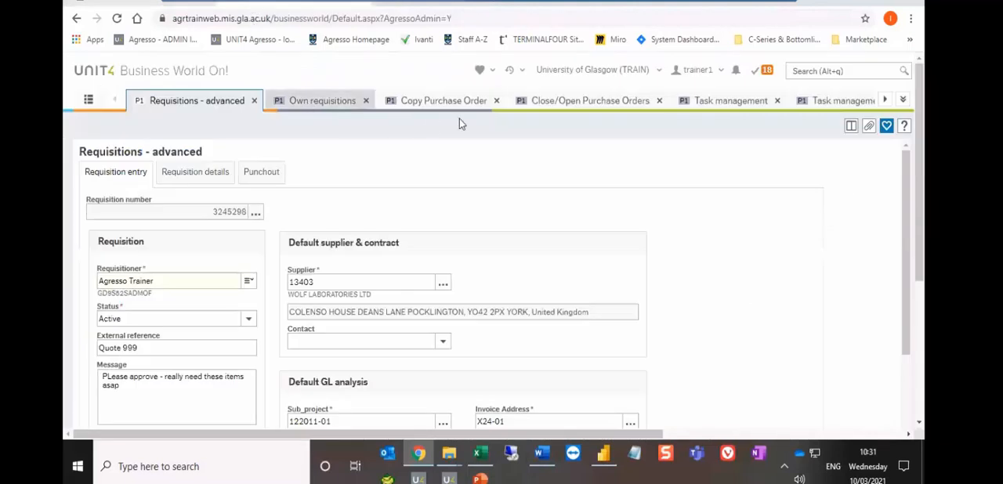
{"action": "left_click", "coordinate": [886, 101]}
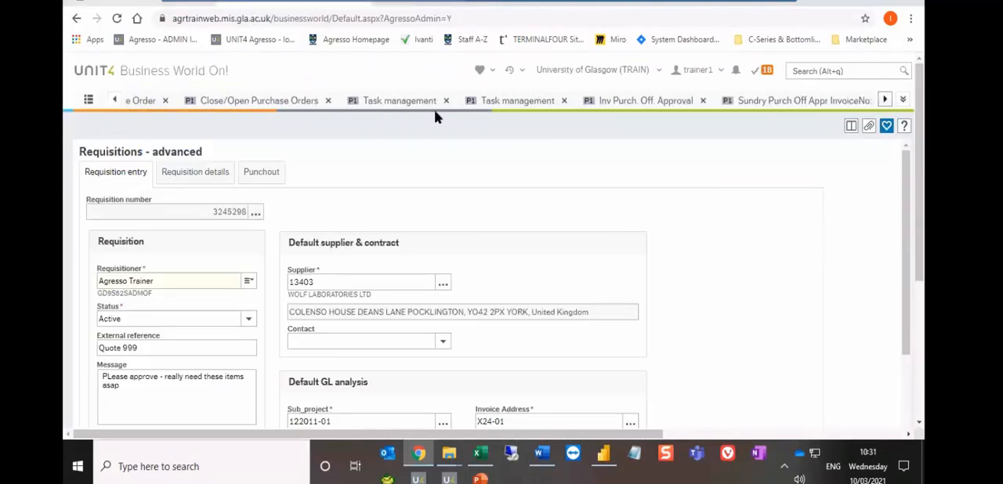
{"action": "left_click", "coordinate": [115, 100]}
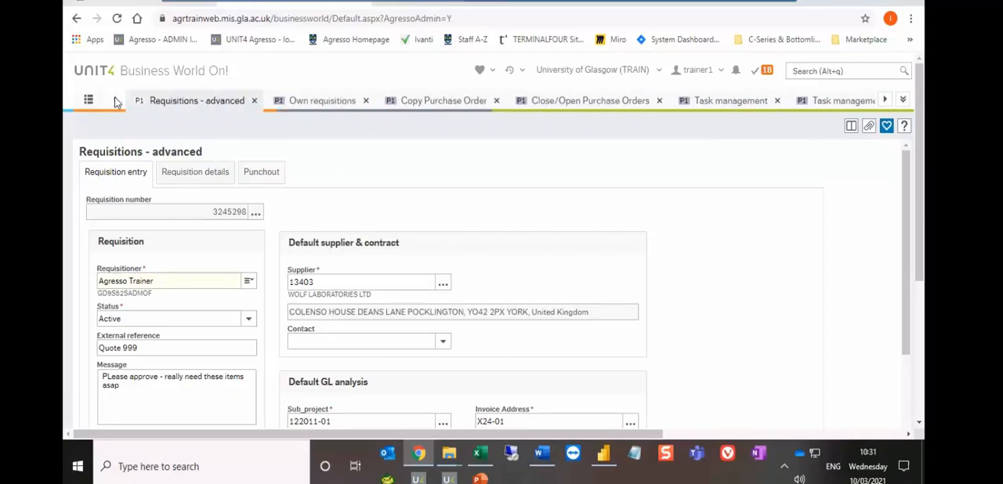
{"action": "left_click", "coordinate": [91, 102]}
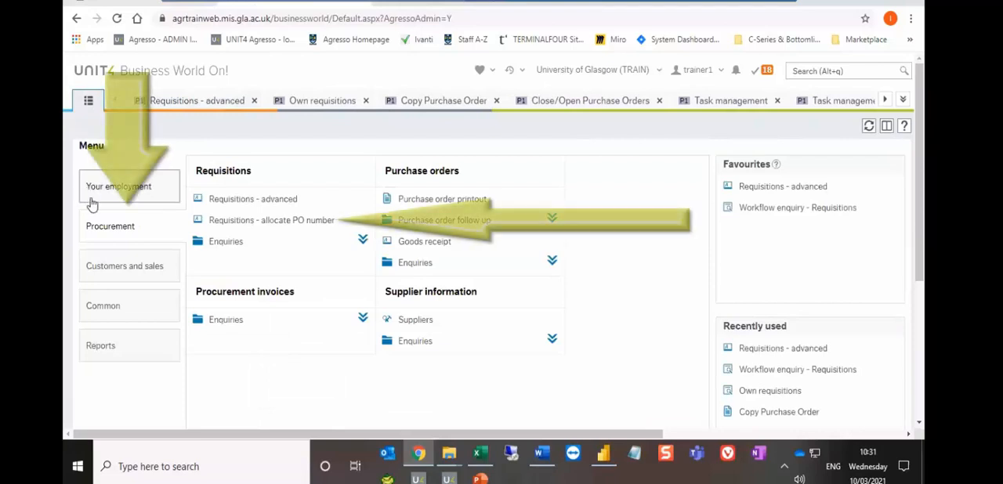
{"action": "left_click", "coordinate": [275, 223]}
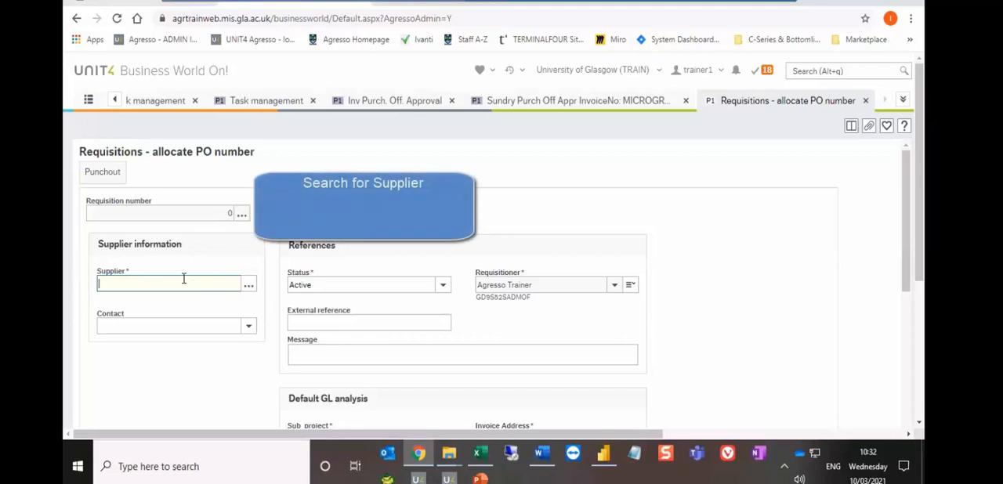
- Look up the requisition's supplier by searching for "selective"
{"action": "scroll", "coordinate": [184, 280], "scroll_direction": "down", "scroll_amount": 1}
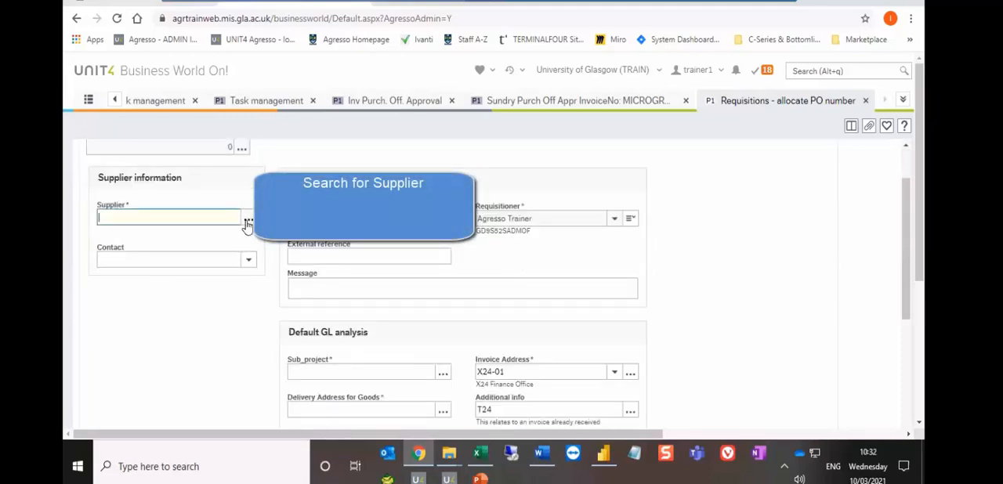
{"action": "left_click", "coordinate": [247, 219]}
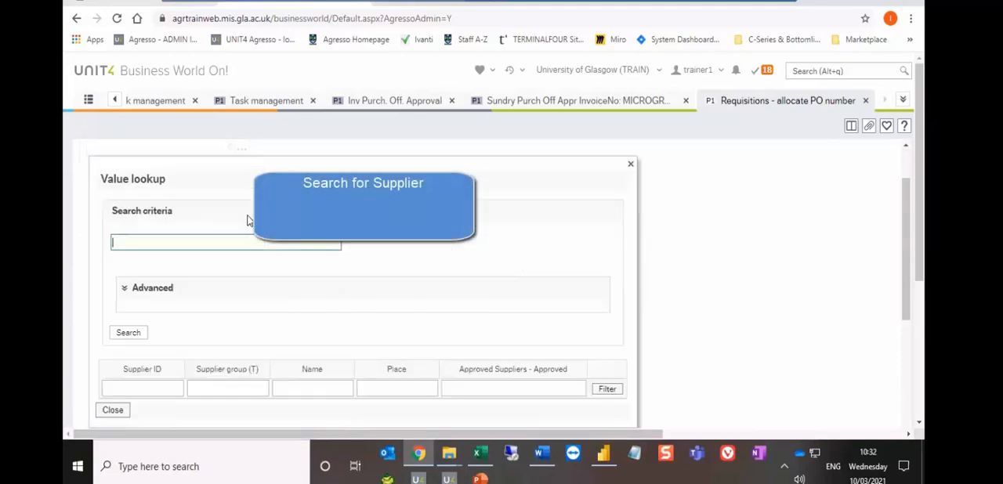
{"action": "type", "text": "slective"}
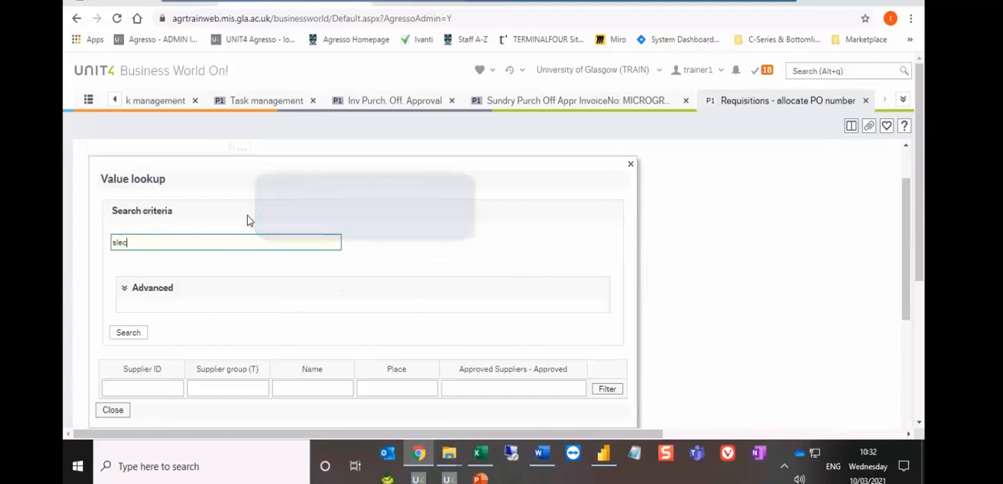
{"action": "left_click", "coordinate": [116, 243]}
{"action": "type", "text": "e"}
{"action": "left_click", "coordinate": [130, 332]}
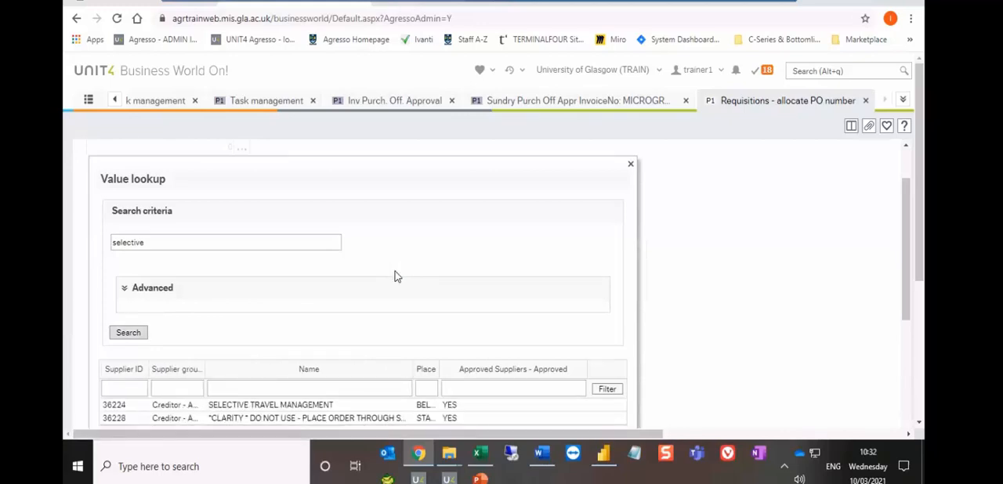
- Sort the supplier results by supplier group and by place, and choose SELECTIVE TRAVEL MANAGEMENT, ID 36224, as the supplier
{"action": "scroll", "coordinate": [395, 276], "scroll_direction": "down", "scroll_amount": 2}
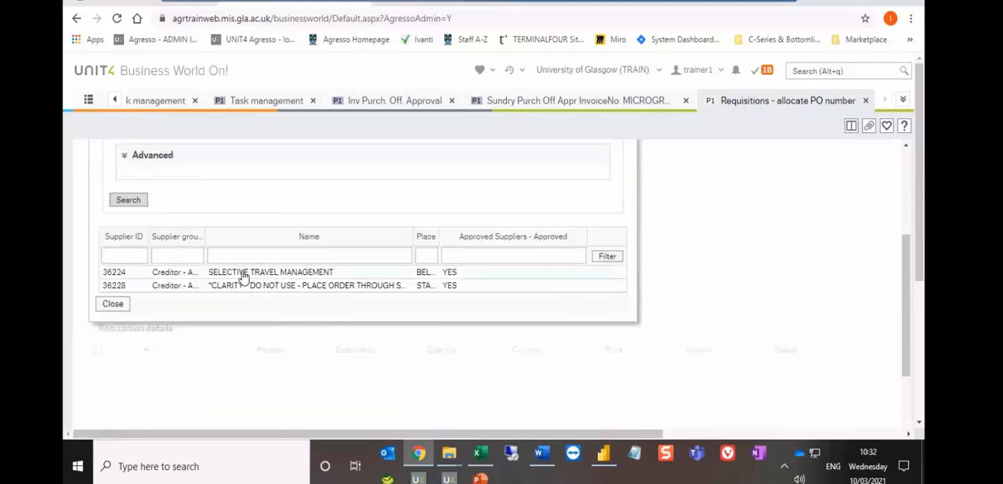
{"action": "left_click", "coordinate": [187, 237]}
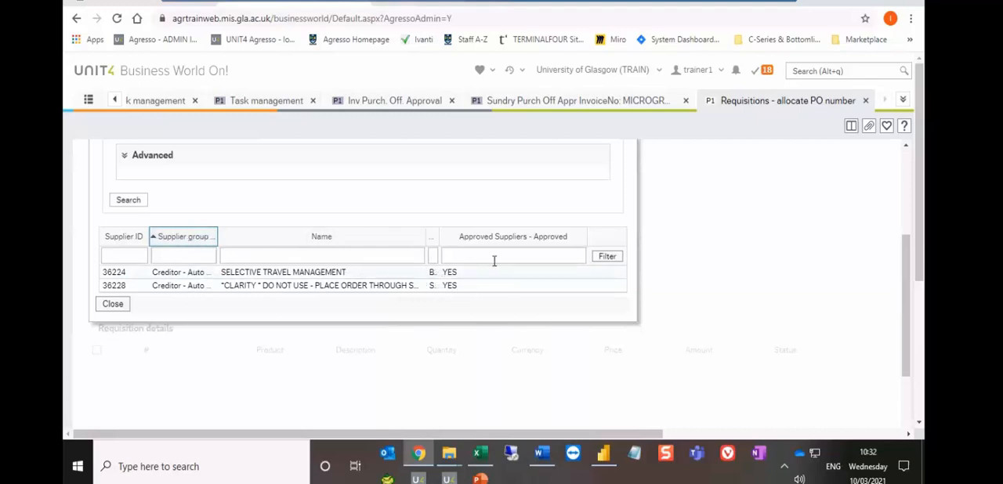
{"action": "left_click", "coordinate": [432, 237]}
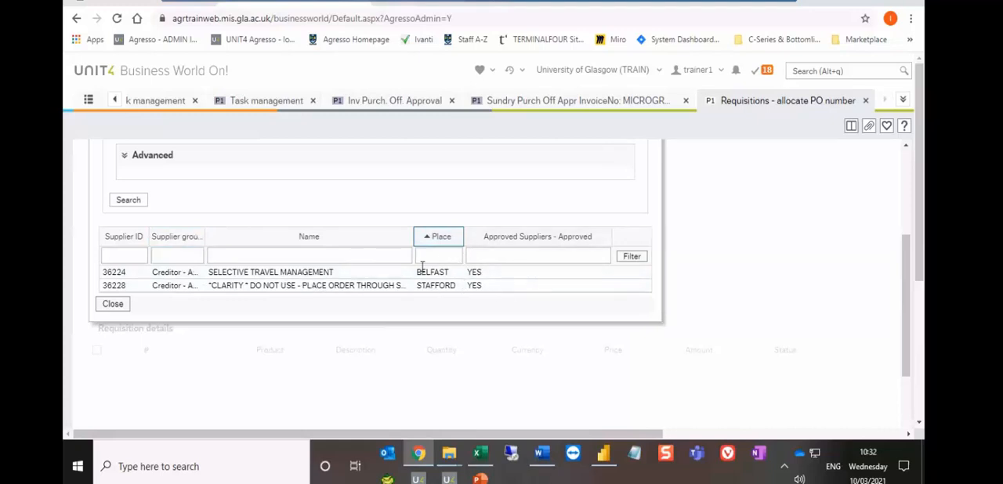
{"action": "left_click", "coordinate": [326, 273]}
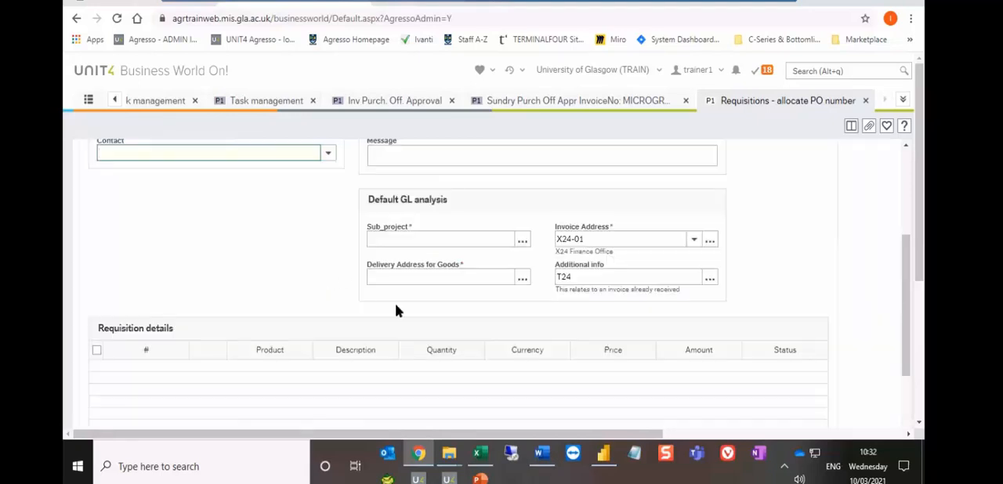
{"action": "scroll", "coordinate": [395, 311], "scroll_direction": "up", "scroll_amount": 2}
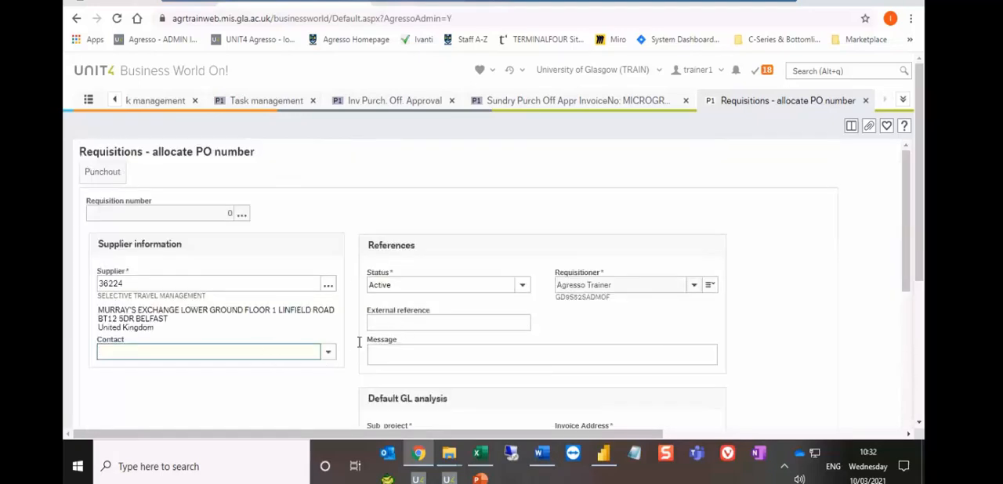
- Keep the requisition status as Active and enter the traveller's full name in capitals as the external reference
{"action": "left_click", "coordinate": [418, 286]}
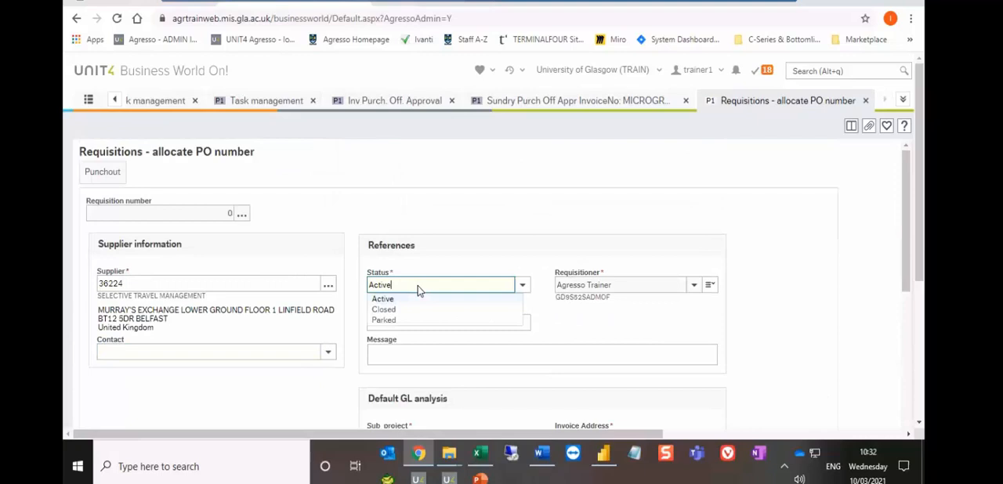
{"action": "key", "text": "Tab"}
{"action": "left_click", "coordinate": [413, 323]}
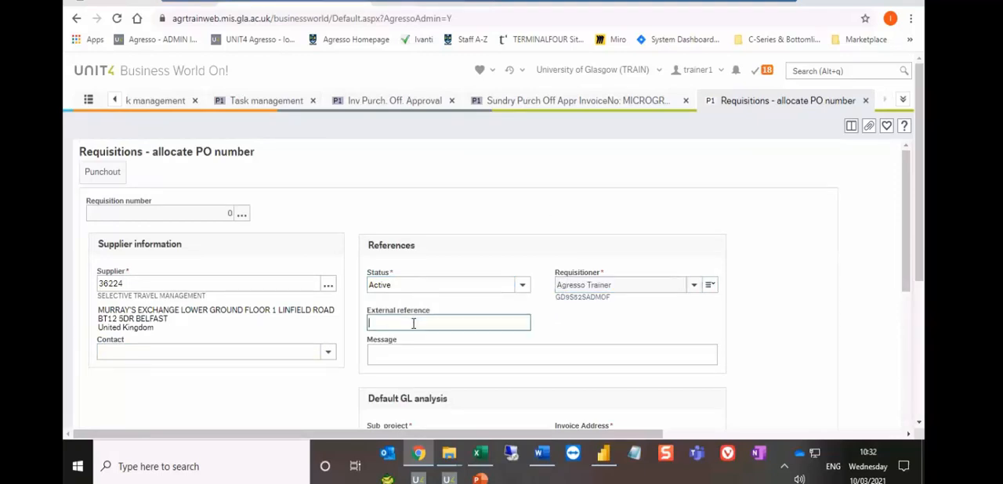
{"action": "scroll", "coordinate": [413, 323], "scroll_direction": "down", "scroll_amount": 1}
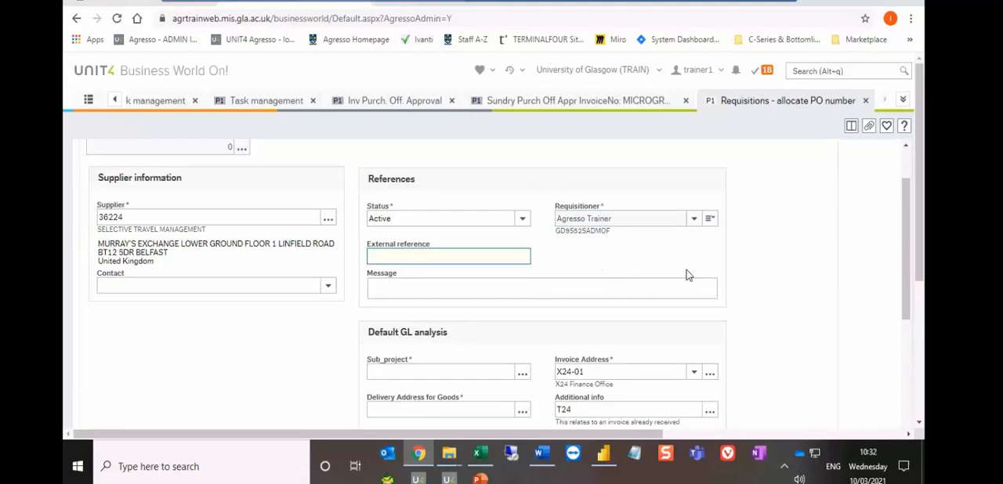
{"action": "type", "text": "JOE BLOGGS"}
{"action": "key", "text": "Tab"}
- Enter "conference in london - Agresso" as the requisition's message
{"action": "scroll", "coordinate": [466, 279], "scroll_direction": "down", "scroll_amount": 1}
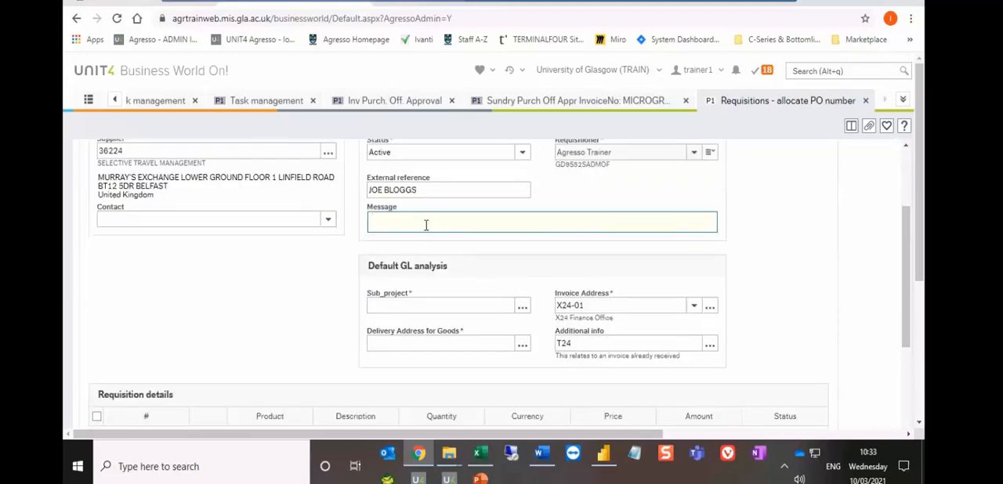
{"action": "type", "text": "coner"}
{"action": "type", "text": "nference"}
{"action": "type", "text": " in london"}
{"action": "type", "text": " - Agress"}
{"action": "key", "text": "Tab"}
- Set the default sub-project to 122011-01 and the delivery address for goods to STORES2
{"action": "type", "text": "122011-01"}
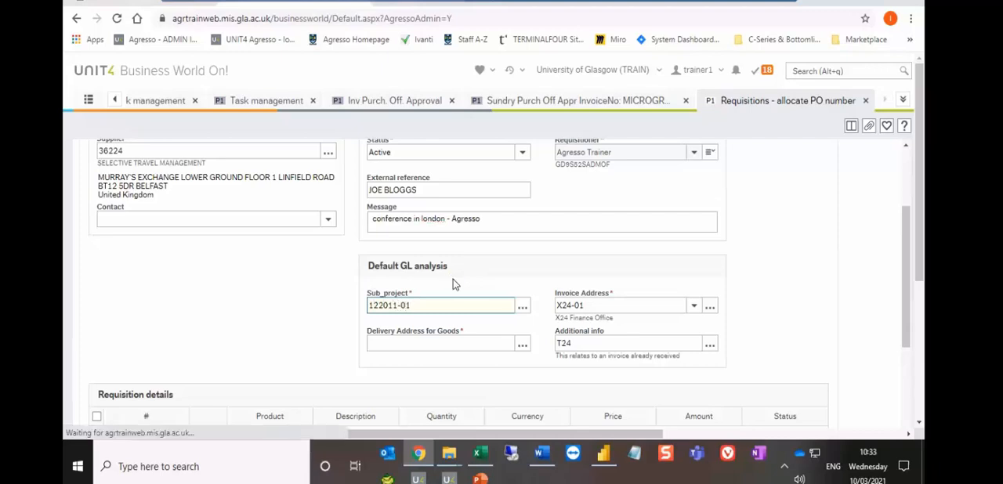
{"action": "key", "text": "Tab"}
{"action": "scroll", "coordinate": [546, 309], "scroll_direction": "down", "scroll_amount": 1}
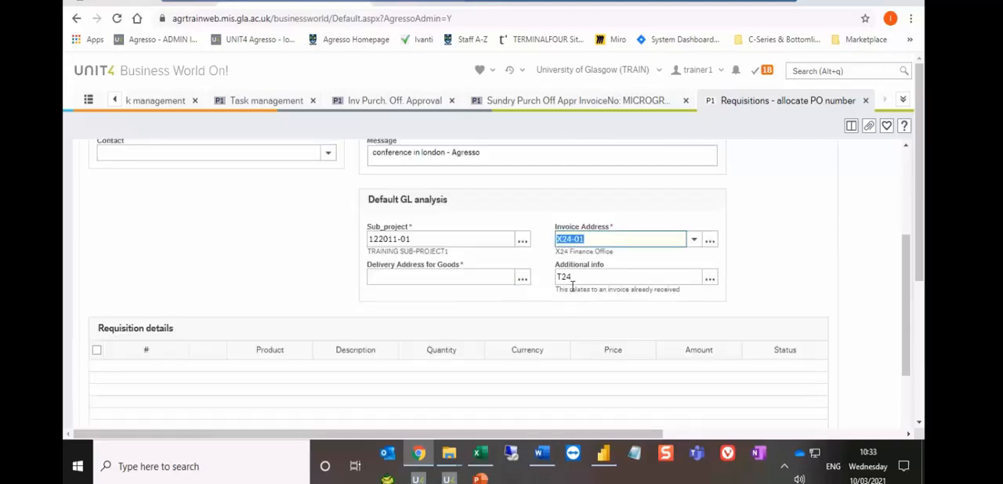
{"action": "left_click", "coordinate": [419, 278]}
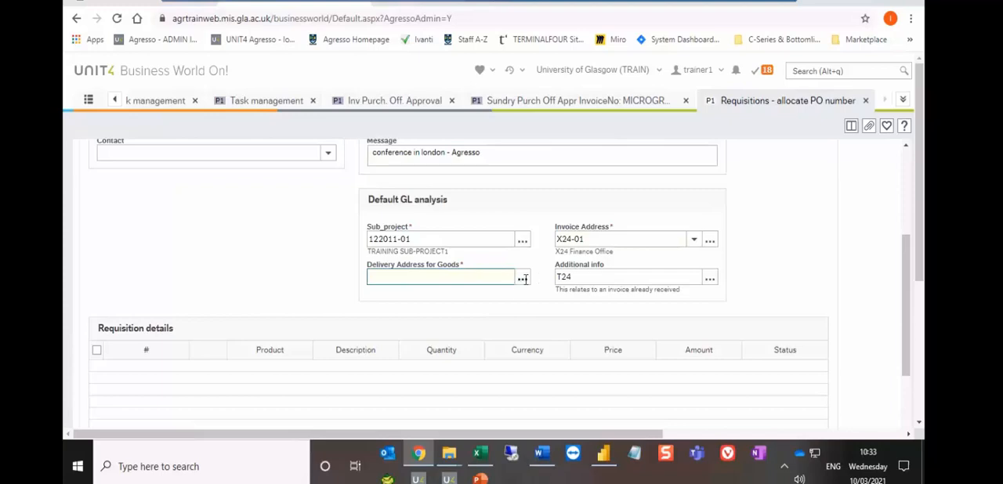
{"action": "type", "text": "STORES2"}
{"action": "key", "text": "Tab"}
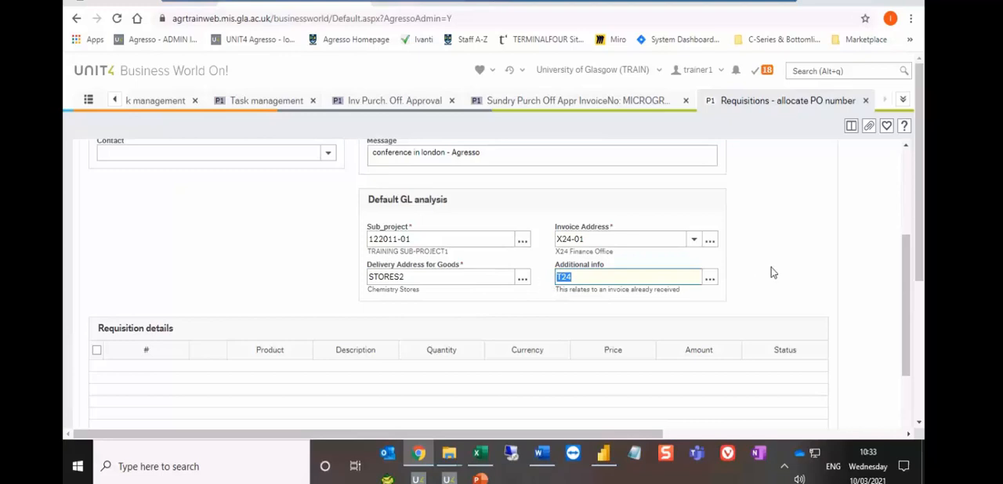
{"action": "scroll", "coordinate": [772, 272], "scroll_direction": "up", "scroll_amount": 1}
{"action": "scroll", "coordinate": [772, 272], "scroll_direction": "up", "scroll_amount": 1}
{"action": "scroll", "coordinate": [772, 272], "scroll_direction": "up", "scroll_amount": 1}
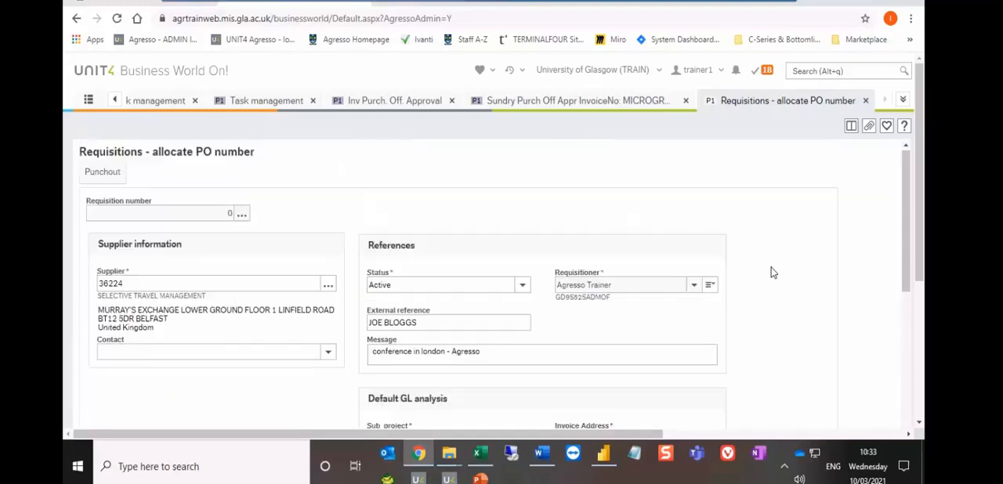
{"action": "scroll", "coordinate": [773, 272], "scroll_direction": "down", "scroll_amount": 5}
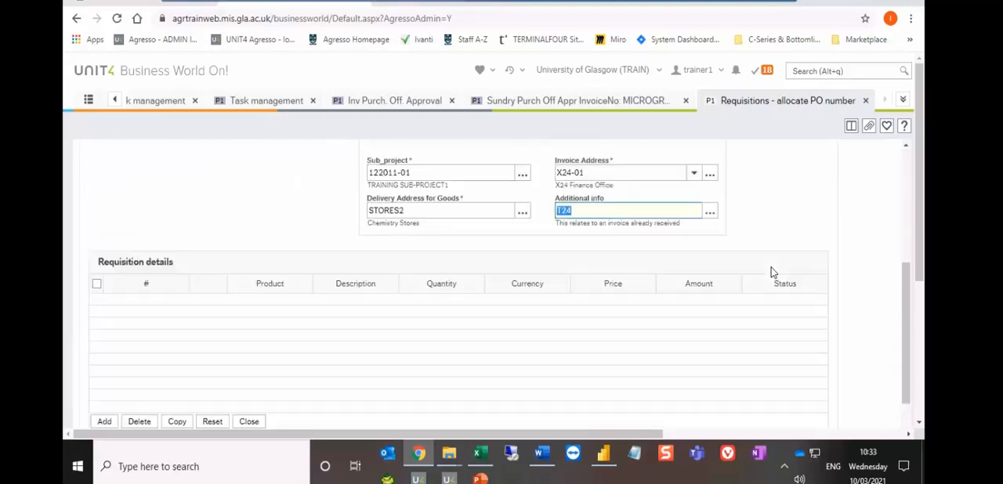
- Add a requisition detail row and look up "travel" to choose product TRA2, Air Travel - UK Only
{"action": "left_click", "coordinate": [105, 355]}
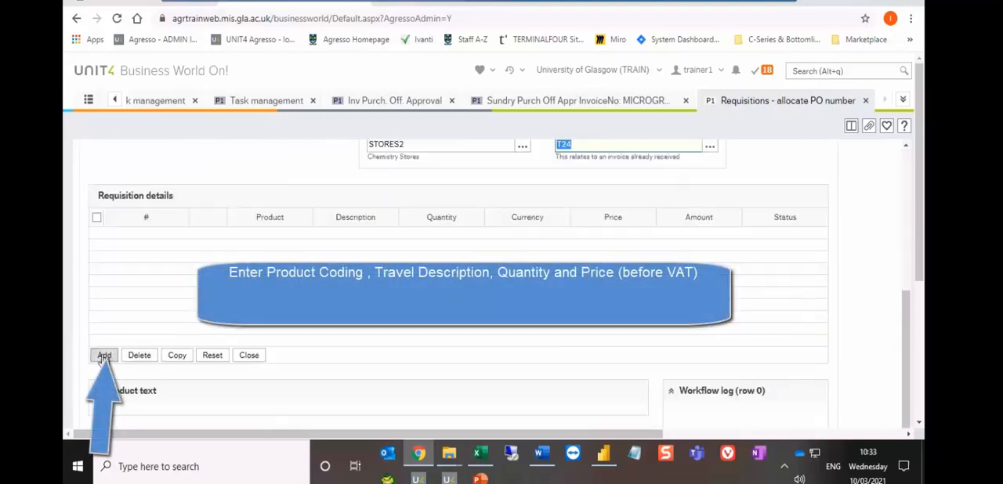
{"action": "left_click", "coordinate": [297, 241]}
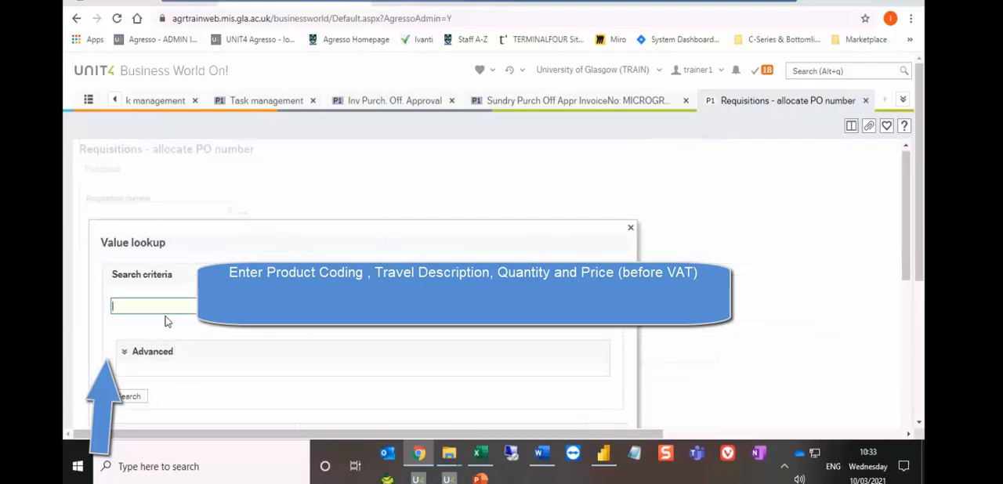
{"action": "left_click", "coordinate": [165, 316]}
{"action": "type", "text": "travel"}
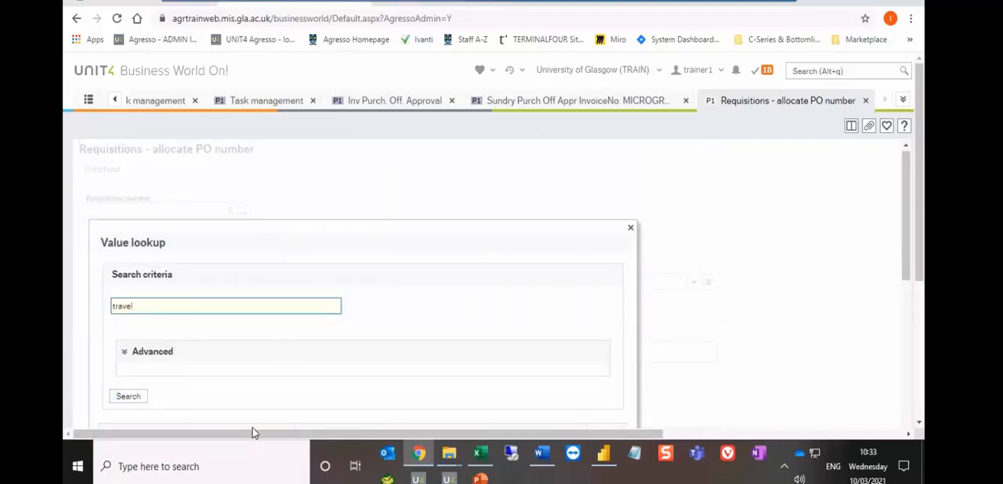
{"action": "left_click", "coordinate": [125, 398]}
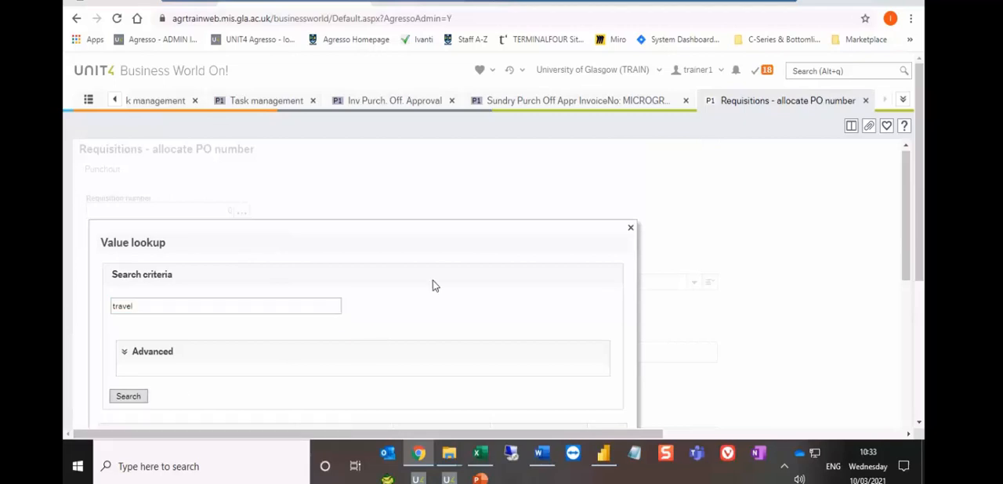
{"action": "scroll", "coordinate": [435, 287], "scroll_direction": "down", "scroll_amount": 3}
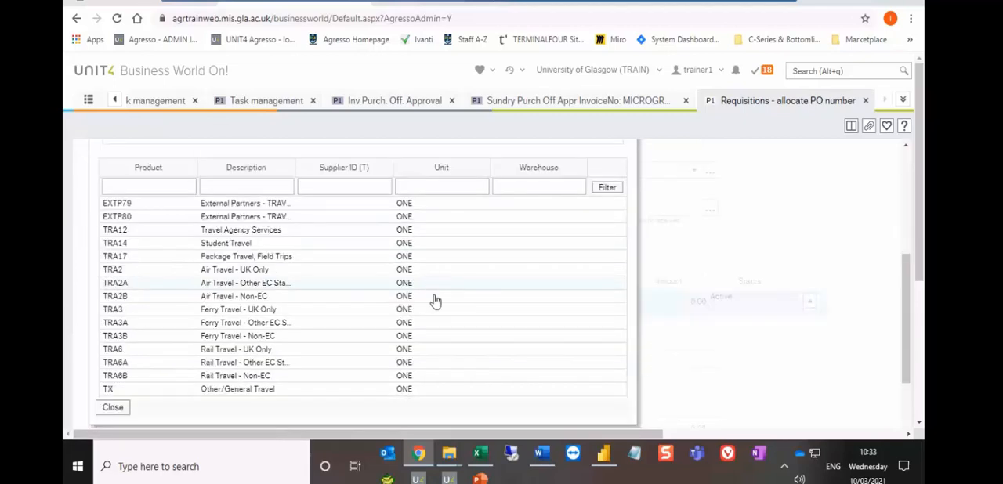
{"action": "left_click", "coordinate": [235, 271]}
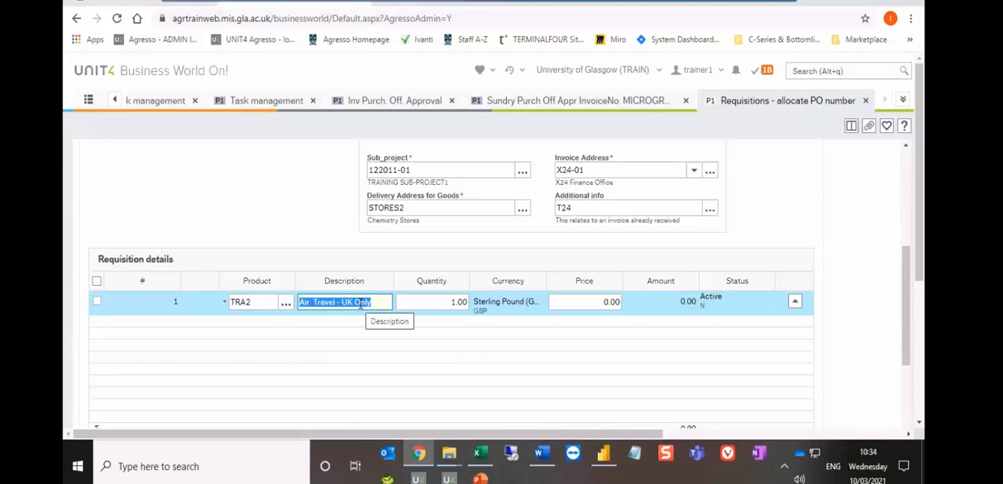
- Replace the row's description with "return flights to london - 02nd sept", followed by the traveller's name and "agresso conference", separated by dashes
{"action": "type", "text": "B"}
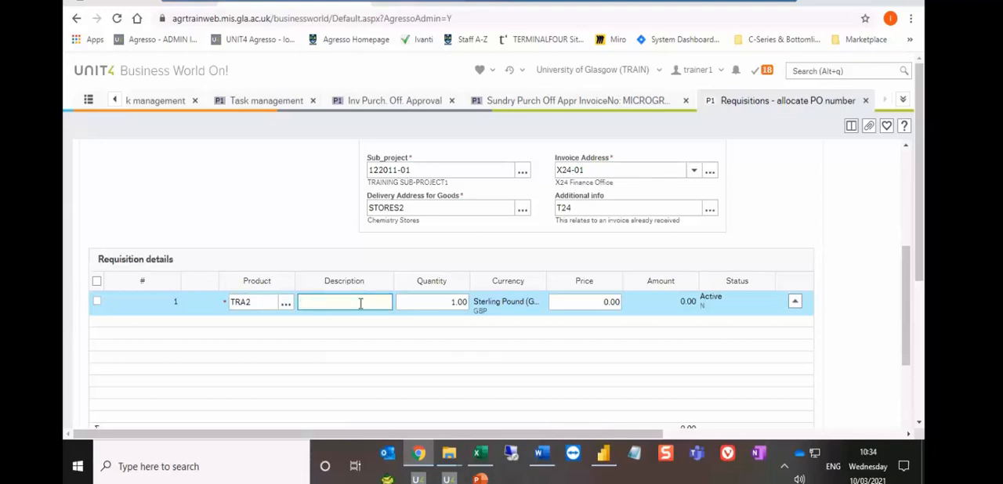
{"action": "type", "text": "retue"}
{"action": "key", "text": "BackSpace"}
{"action": "type", "text": "rn flights to london"}
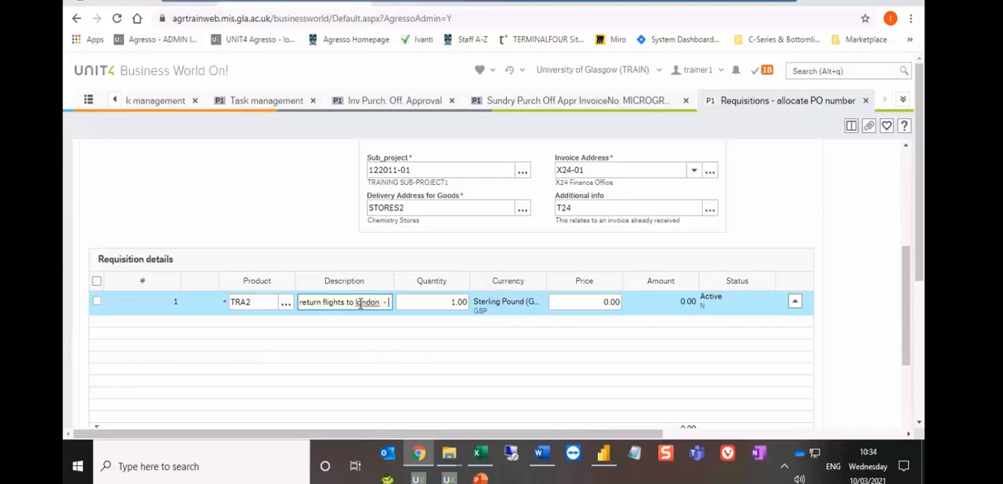
{"action": "type", "text": " - 22nd oct"}
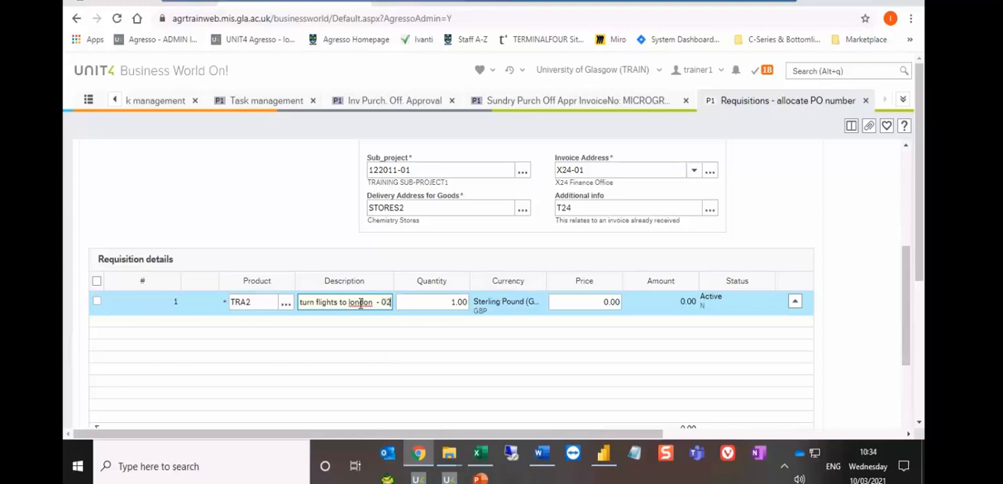
{"action": "key", "text": "BackSpace"}
{"action": "key", "text": "BackSpace"}
{"action": "key", "text": "BackSpace"}
{"action": "type", "text": "sept"}
{"action": "type", "text": " - ia"}
{"action": "key", "text": "BackSpace"}
{"action": "key", "text": "BackSpace"}
{"action": "type", "text": "joe"}
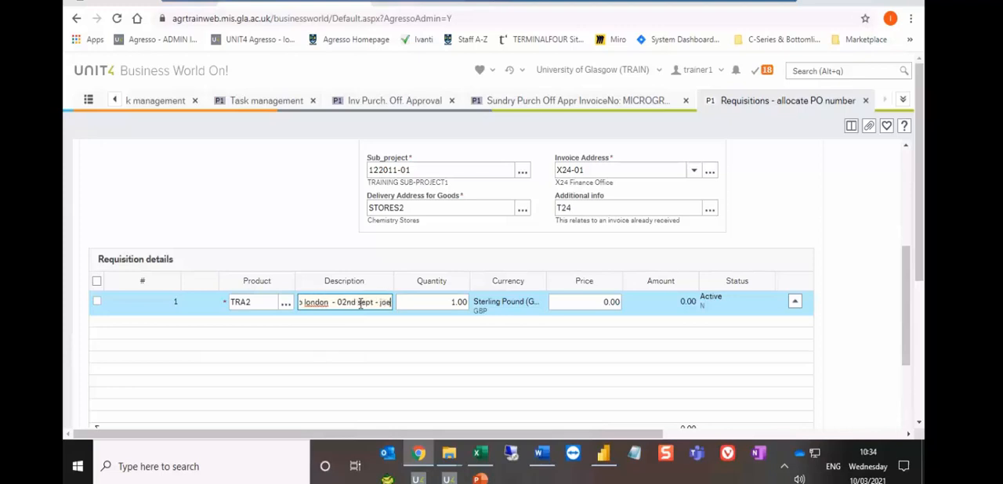
{"action": "type", "text": " bloggs"}
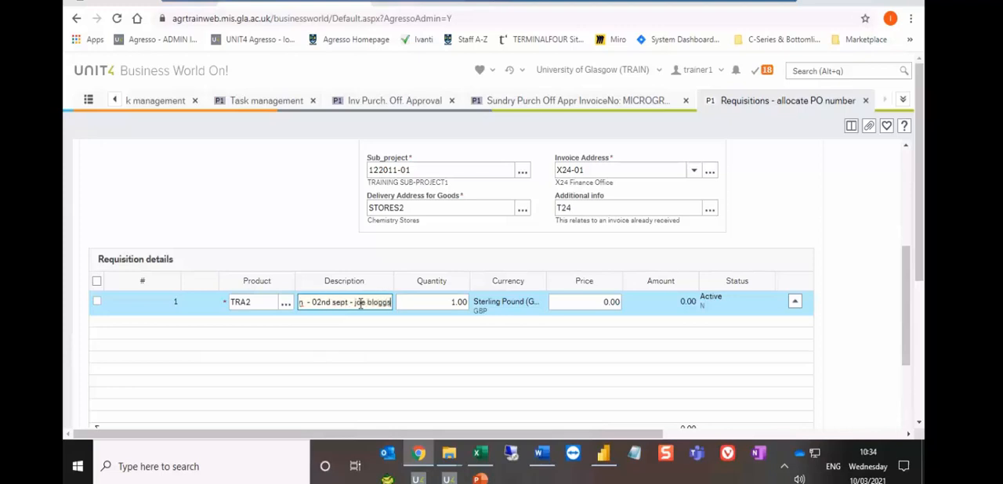
{"action": "type", "text": " - agresso confrence"}
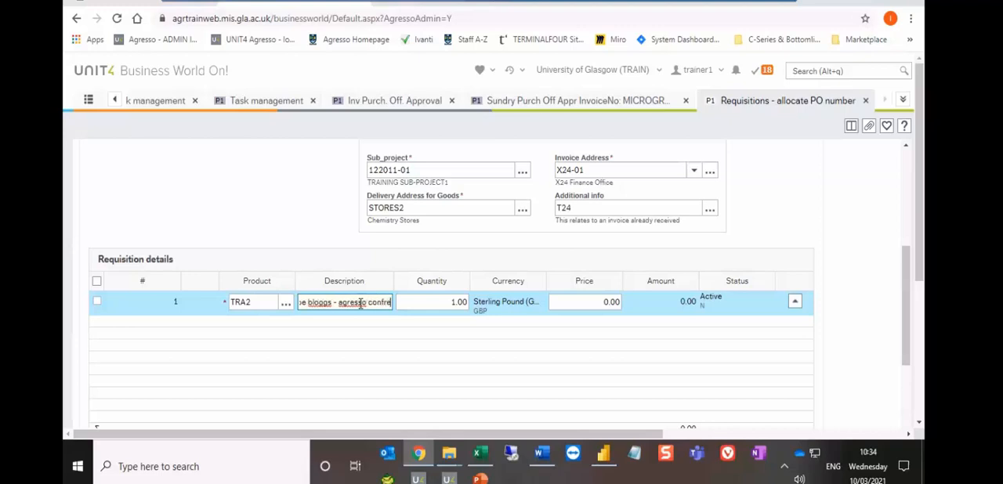
{"action": "key", "text": "BackSpace"}
{"action": "key", "text": "BackSpace"}
{"action": "key", "text": "BackSpace"}
{"action": "key", "text": "BackSpace"}
{"action": "key", "text": "BackSpace"}
{"action": "type", "text": "erence"}
{"action": "key", "text": "Tab"}
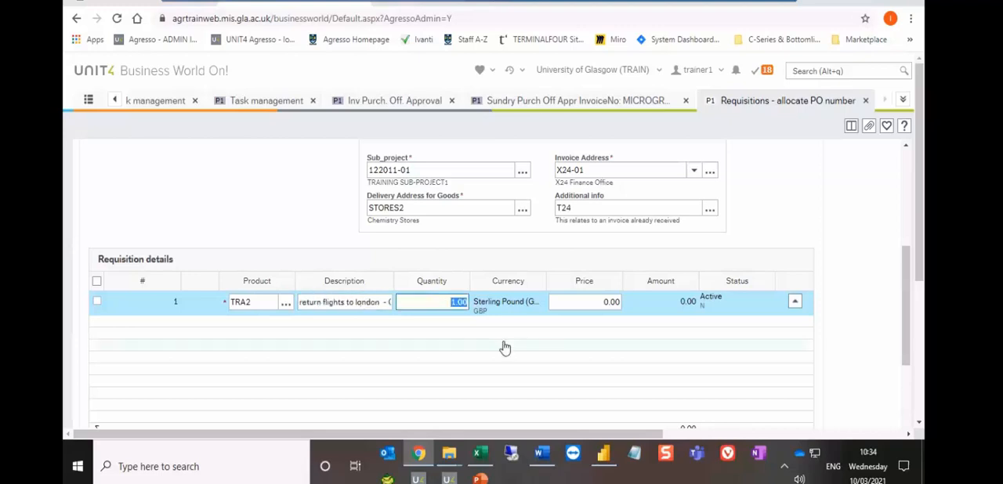
- Keep the flight row's quantity at 1.00 and set its price to 85
{"action": "key", "text": "Tab"}
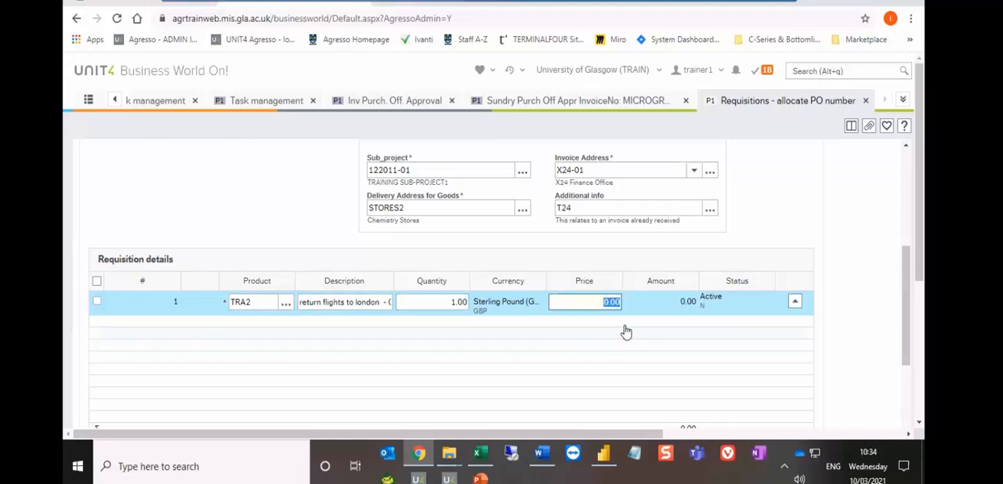
{"action": "type", "text": "85"}
{"action": "key", "text": "Tab"}
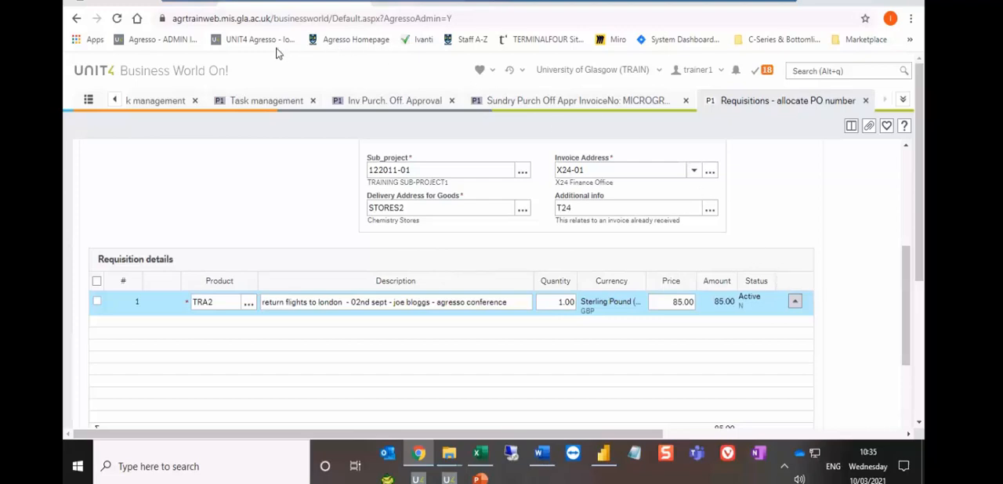
- Switch to the University's Agresso travel manual page and open the Selective Travel Fees document
{"action": "left_click", "coordinate": [144, 4]}
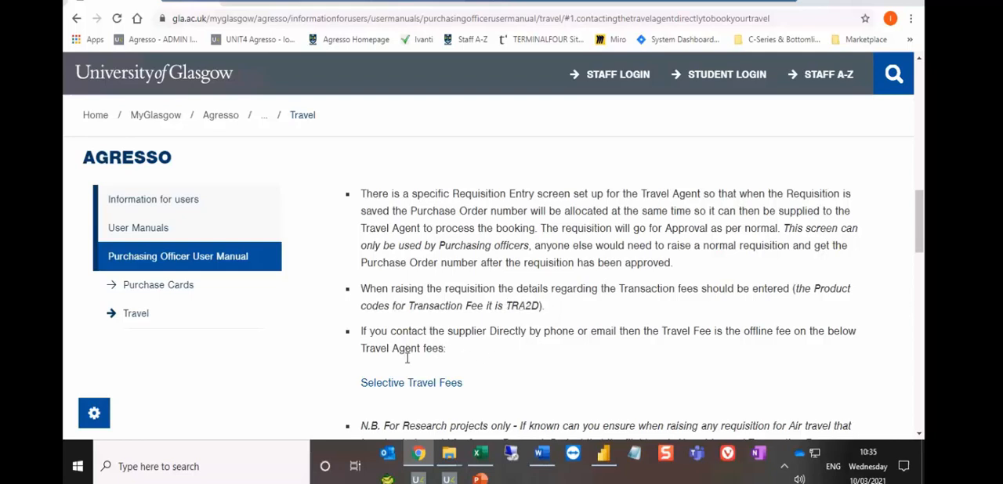
{"action": "scroll", "coordinate": [463, 331], "scroll_direction": "down", "scroll_amount": 1}
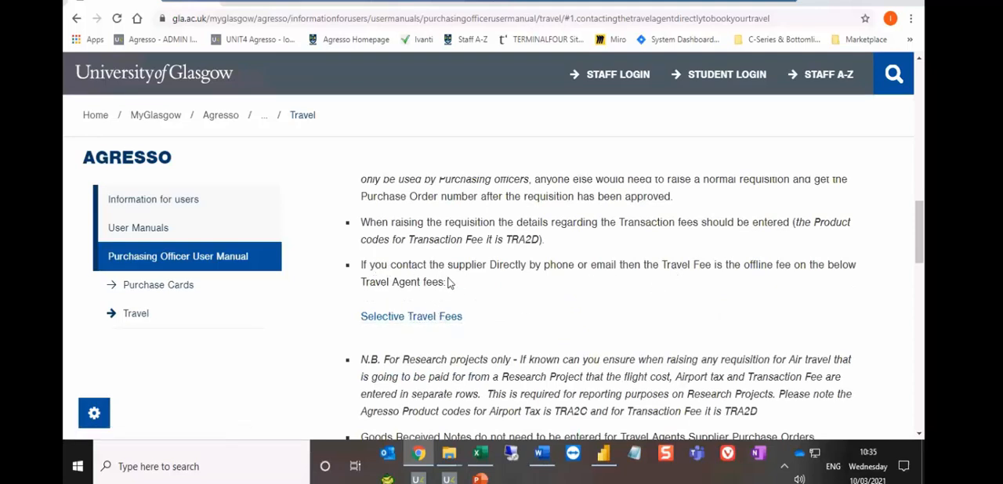
{"action": "left_click", "coordinate": [417, 323]}
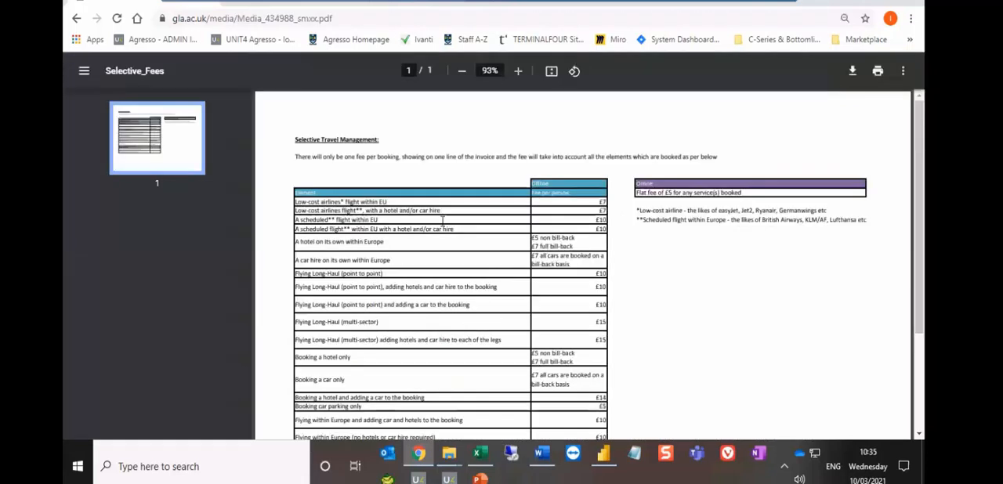
- Enlarge the fees document to 150% and examine the offline fees per person for each booking type and the online fee
{"action": "left_click", "coordinate": [518, 71]}
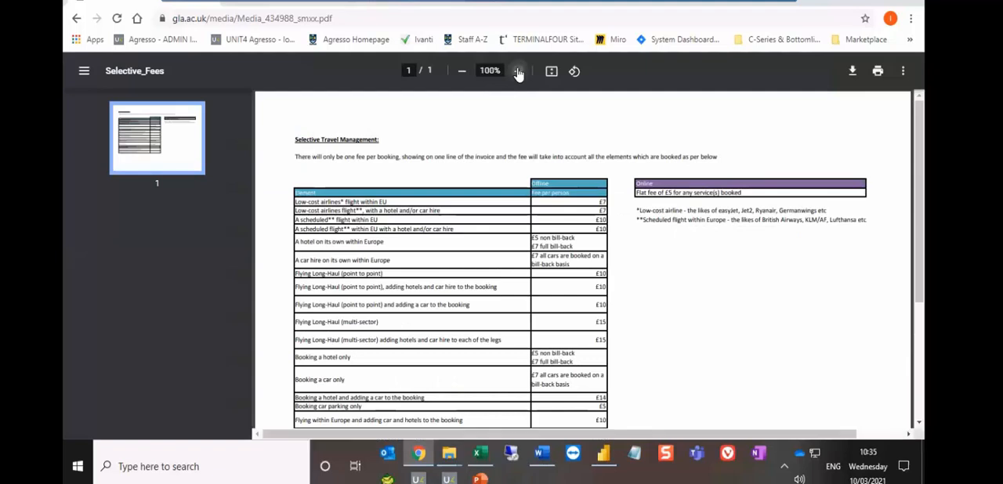
{"action": "left_click", "coordinate": [518, 72]}
{"action": "left_click", "coordinate": [518, 71]}
{"action": "left_click", "coordinate": [518, 71]}
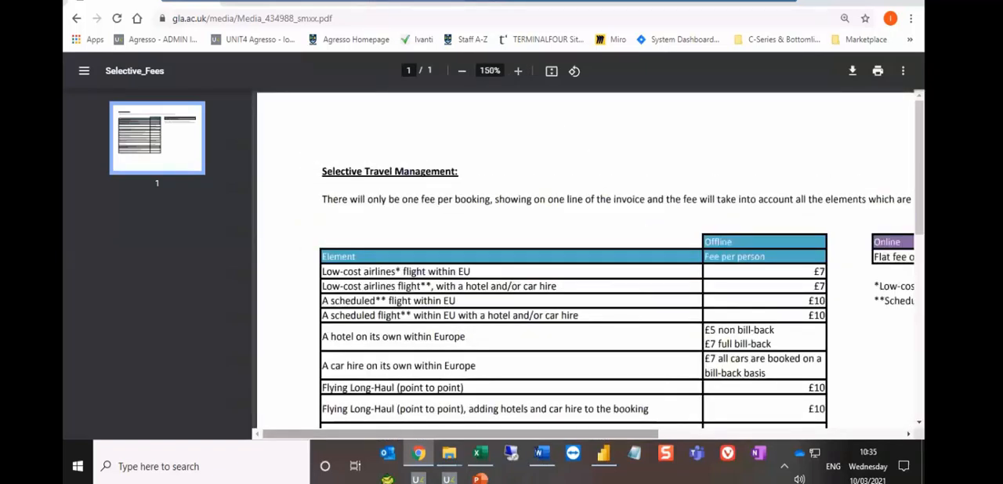
{"action": "left_click_drag", "start_coordinate": [548, 436], "coordinate": [777, 441]}
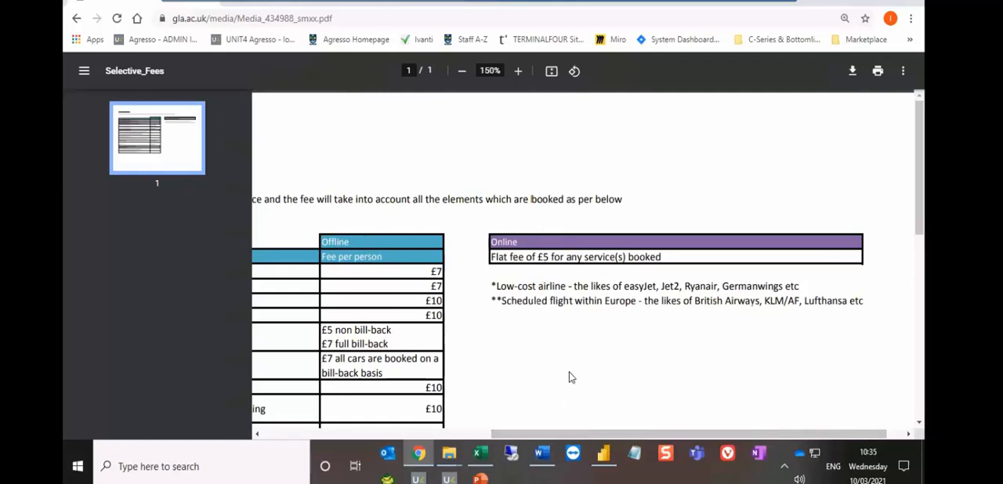
{"action": "left_click_drag", "start_coordinate": [555, 434], "coordinate": [347, 436]}
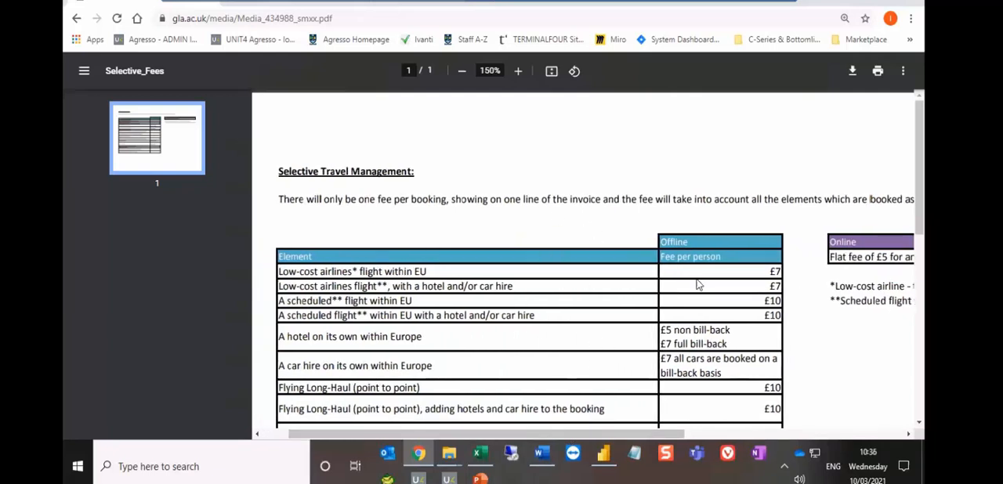
{"action": "scroll", "coordinate": [697, 279], "scroll_direction": "down", "scroll_amount": 1}
{"action": "scroll", "coordinate": [697, 279], "scroll_direction": "down", "scroll_amount": 1}
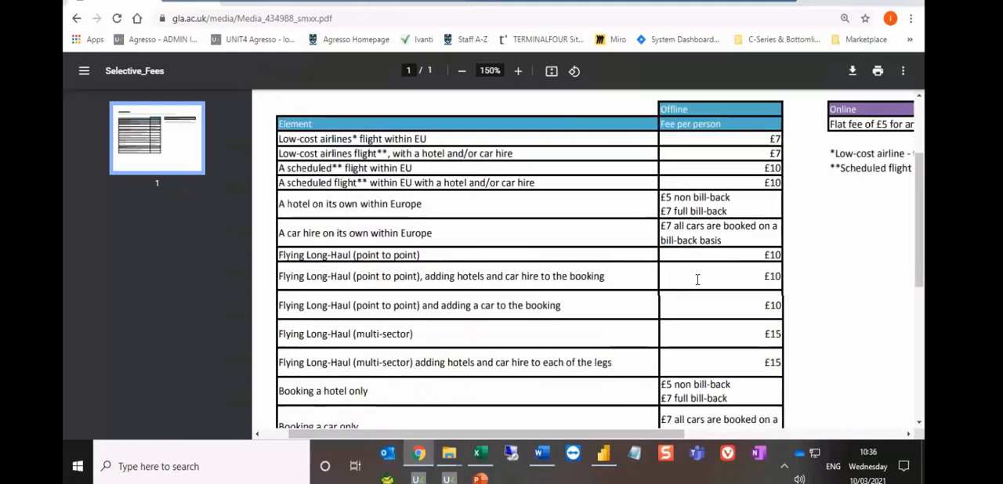
{"action": "scroll", "coordinate": [697, 279], "scroll_direction": "down", "scroll_amount": 1}
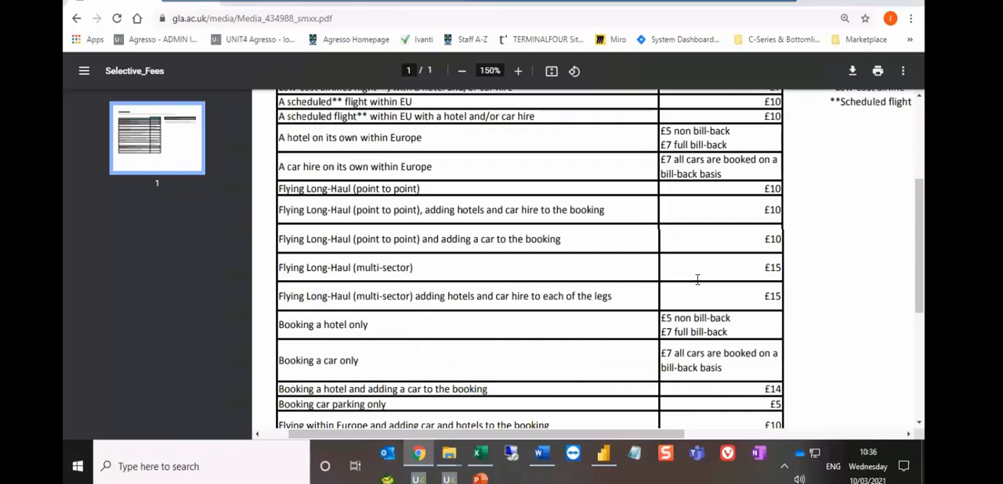
{"action": "scroll", "coordinate": [697, 279], "scroll_direction": "up", "scroll_amount": 3}
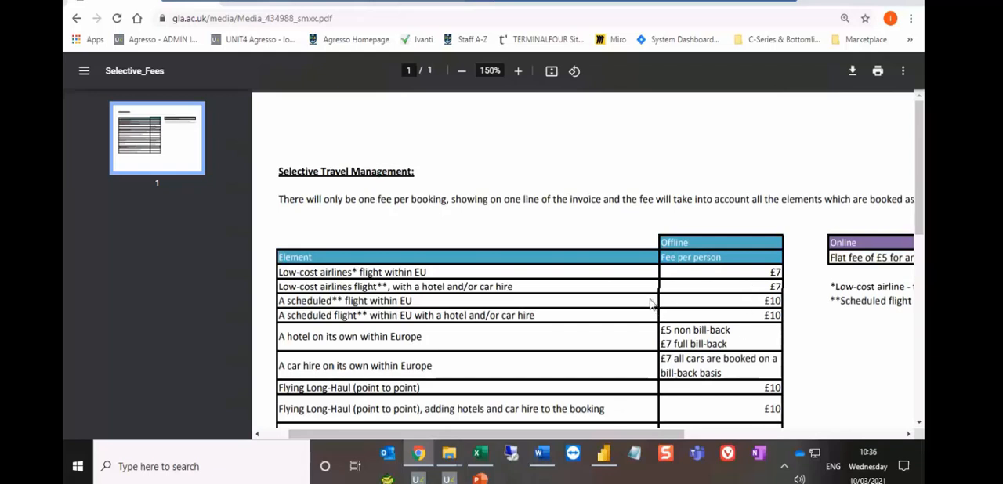
{"action": "scroll", "coordinate": [651, 304], "scroll_direction": "down", "scroll_amount": 3}
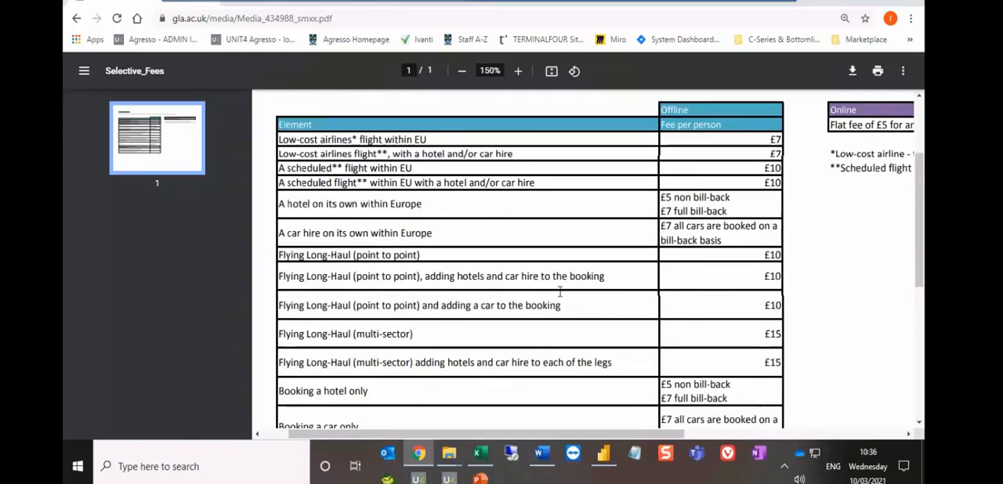
{"action": "scroll", "coordinate": [651, 357], "scroll_direction": "down", "scroll_amount": 1}
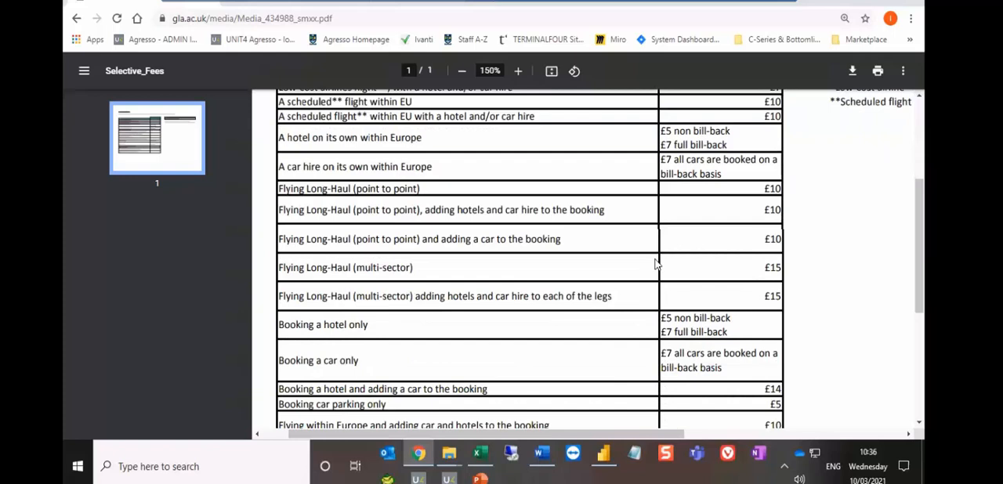
{"action": "scroll", "coordinate": [650, 331], "scroll_direction": "down", "scroll_amount": 1}
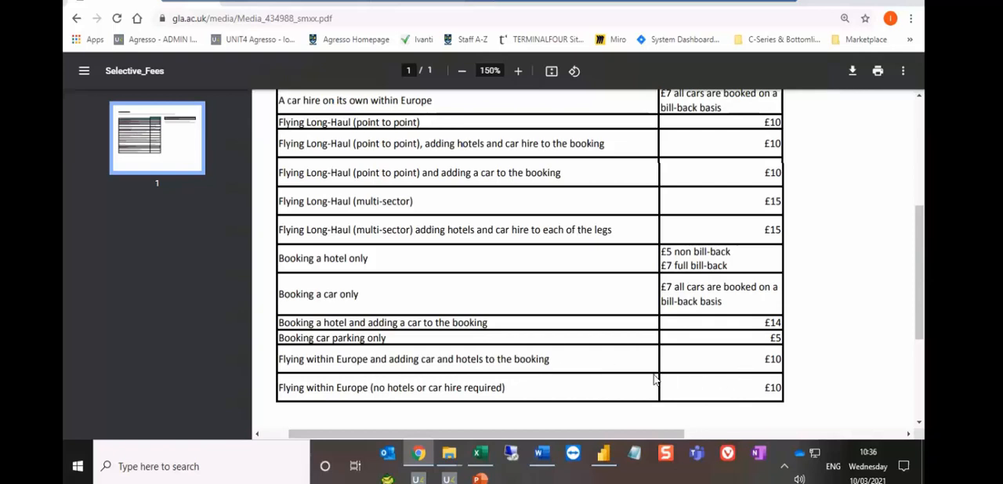
{"action": "scroll", "coordinate": [655, 380], "scroll_direction": "up", "scroll_amount": 5}
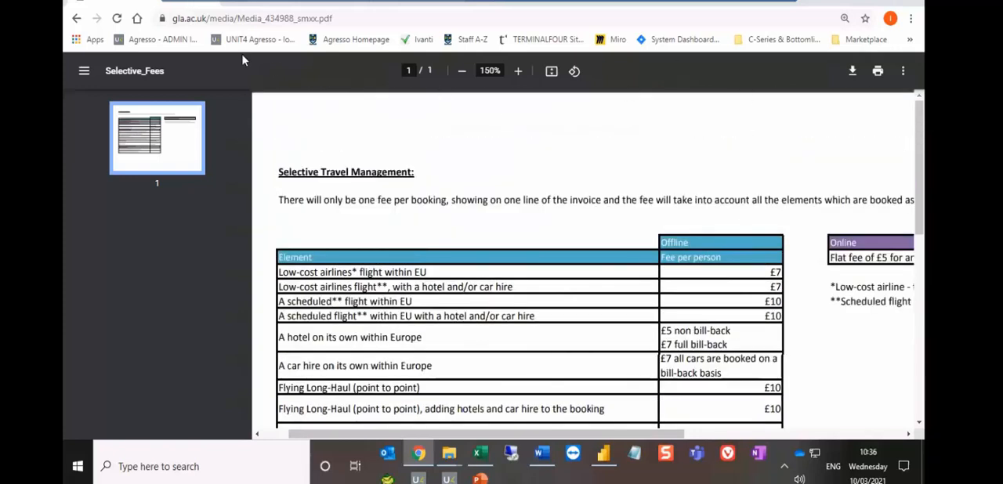
- Return to the requisition and add a second row with product TRA2D, Transaction Fee, found by looking up "transaction", keeping its default description
{"action": "left_click", "coordinate": [259, 6]}
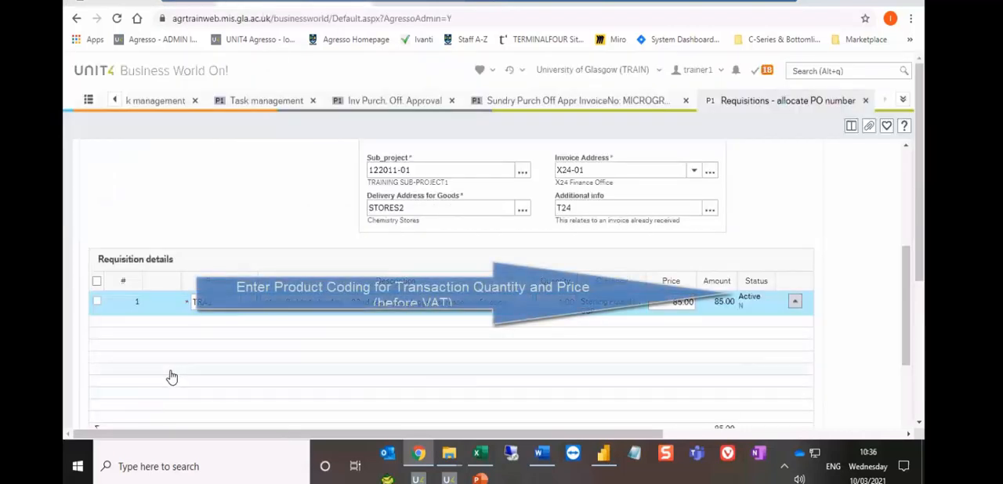
{"action": "scroll", "coordinate": [168, 372], "scroll_direction": "down", "scroll_amount": 3}
{"action": "left_click", "coordinate": [105, 247]}
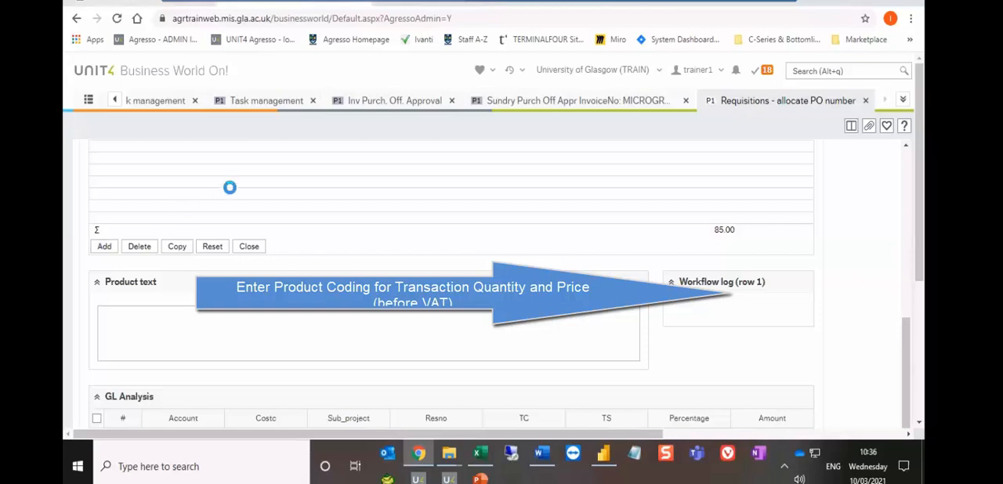
{"action": "left_click", "coordinate": [267, 371]}
{"action": "type", "text": "transaction"}
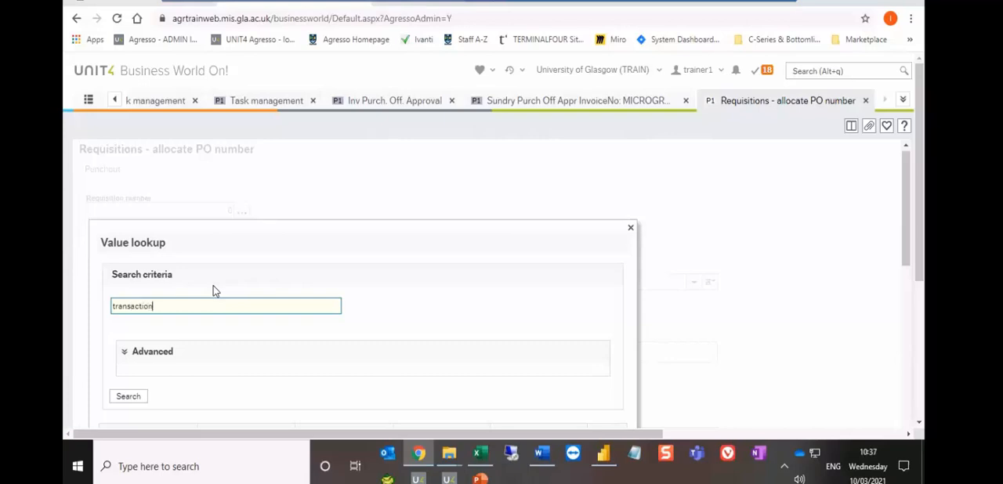
{"action": "left_click", "coordinate": [131, 398]}
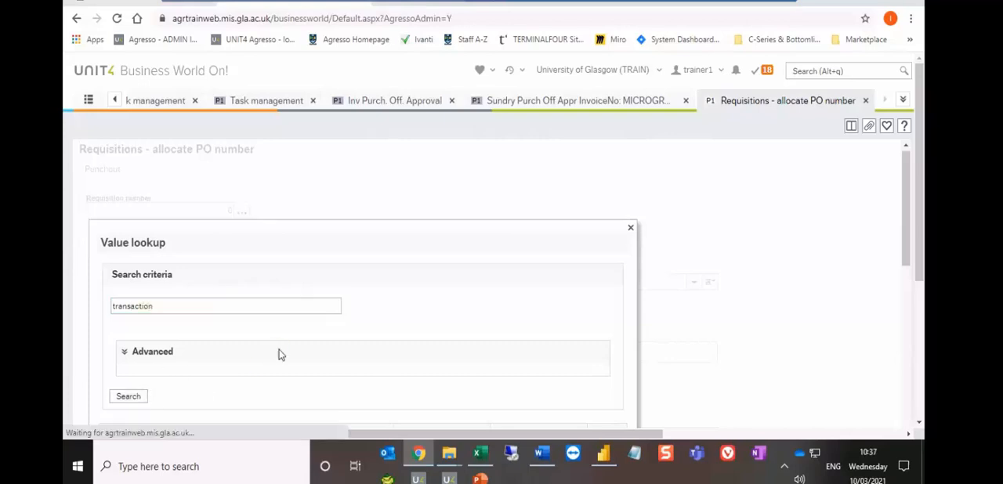
{"action": "left_click", "coordinate": [220, 270]}
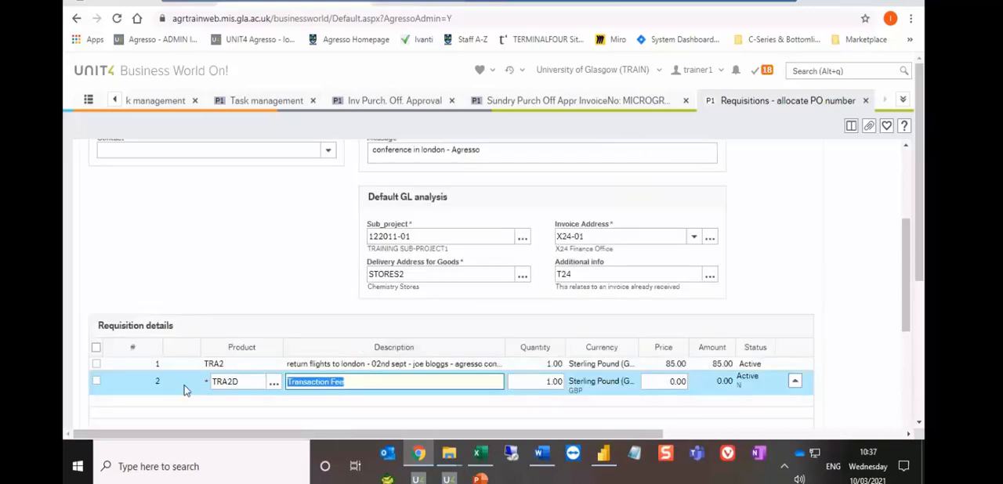
{"action": "key", "text": "Tab"}
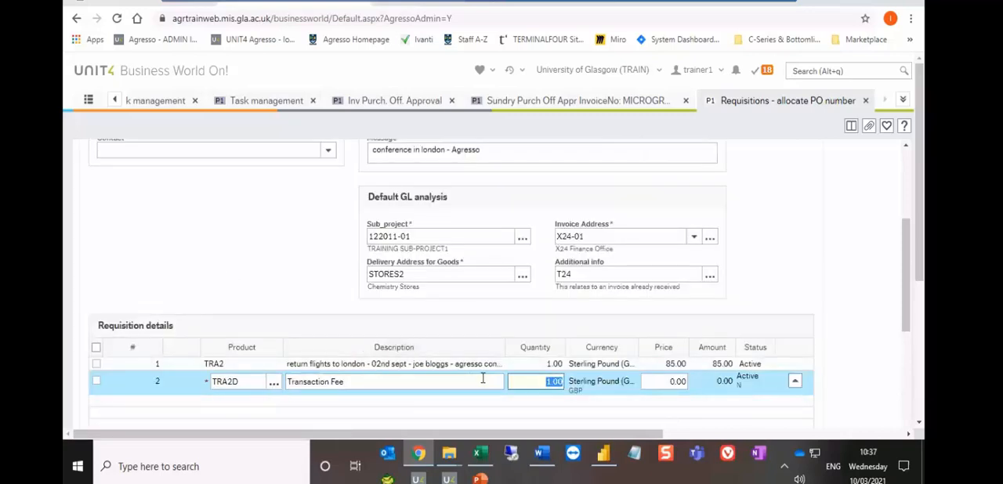
- Keep the Transaction Fee row's quantity at 1.00 and set its price to 7
{"action": "key", "text": "Tab"}
{"action": "type", "text": "7"}
{"action": "key", "text": "Tab"}
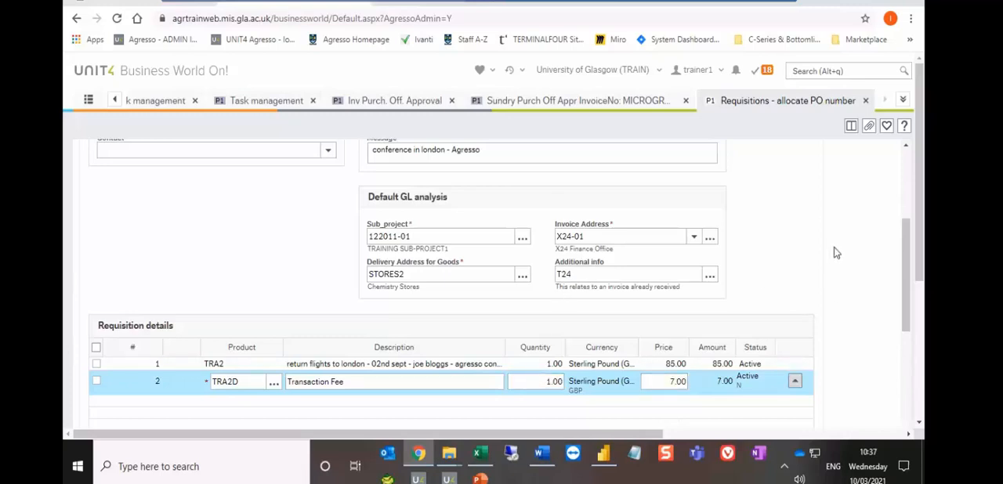
- Save the completed two-row requisition, acknowledge the confirmation, and view the allocated purchase order number in the requisition header
{"action": "scroll", "coordinate": [836, 252], "scroll_direction": "down", "scroll_amount": 3}
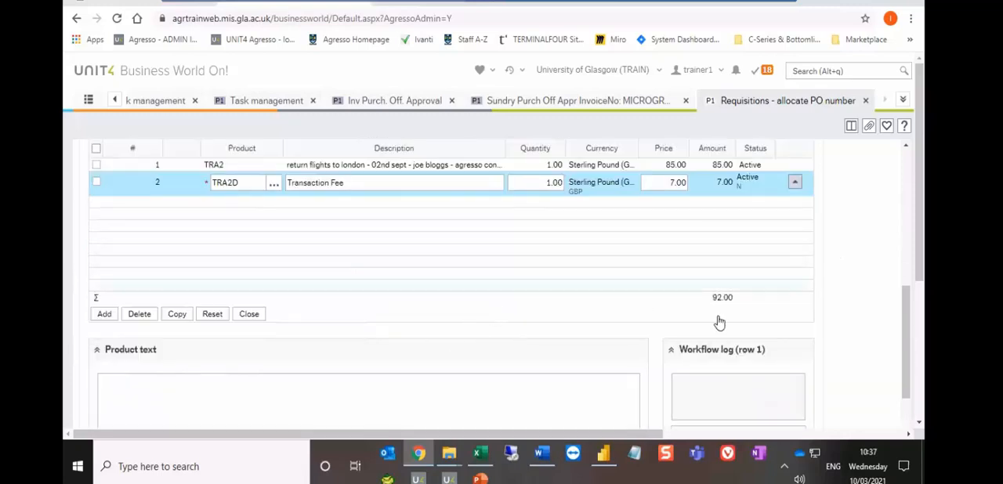
{"action": "scroll", "coordinate": [824, 292], "scroll_direction": "up", "scroll_amount": 10}
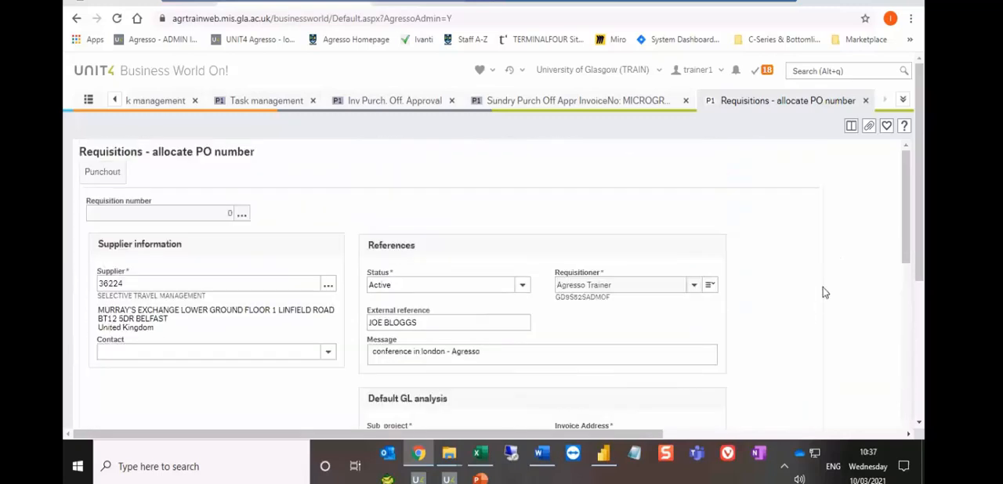
{"action": "scroll", "coordinate": [824, 292], "scroll_direction": "down", "scroll_amount": 8}
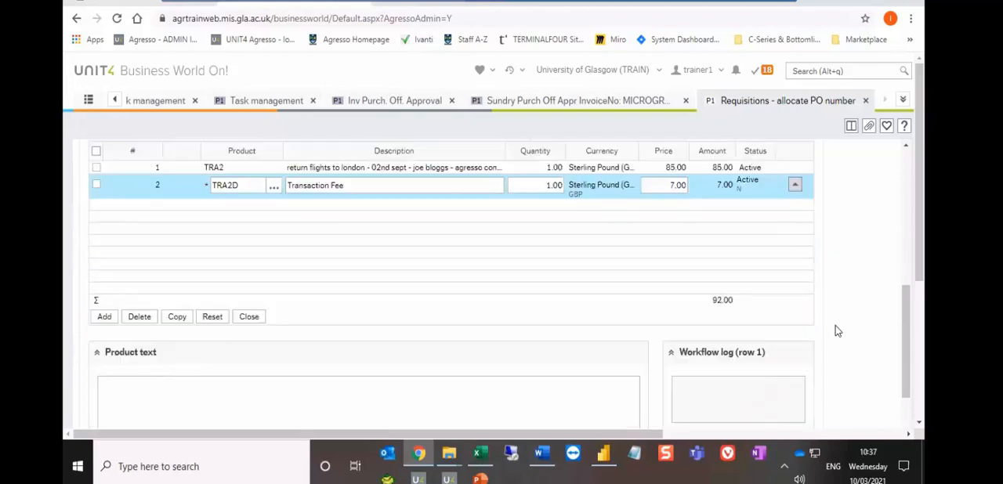
{"action": "scroll", "coordinate": [836, 330], "scroll_direction": "down", "scroll_amount": 3}
{"action": "scroll", "coordinate": [921, 339], "scroll_direction": "down", "scroll_amount": 2}
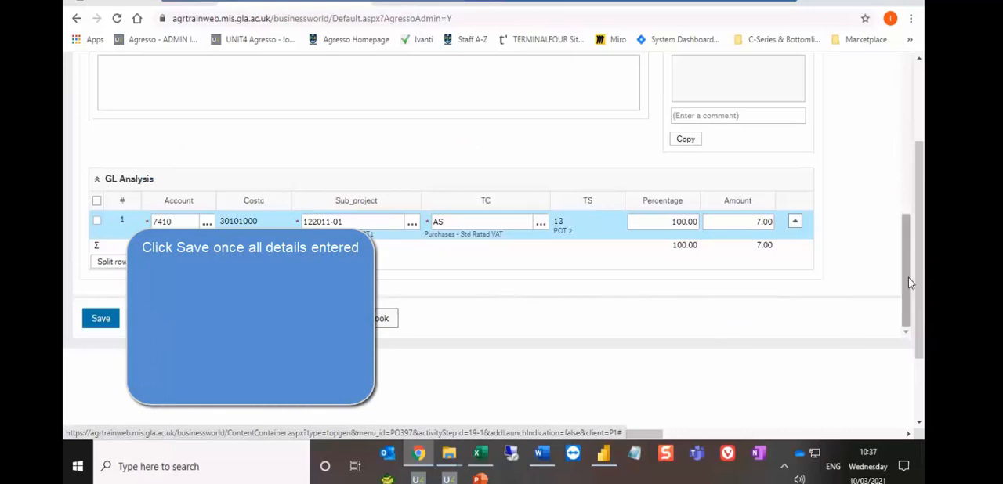
{"action": "left_click_drag", "start_coordinate": [906, 263], "coordinate": [906, 171]}
{"action": "left_click_drag", "start_coordinate": [921, 207], "coordinate": [921, 156]}
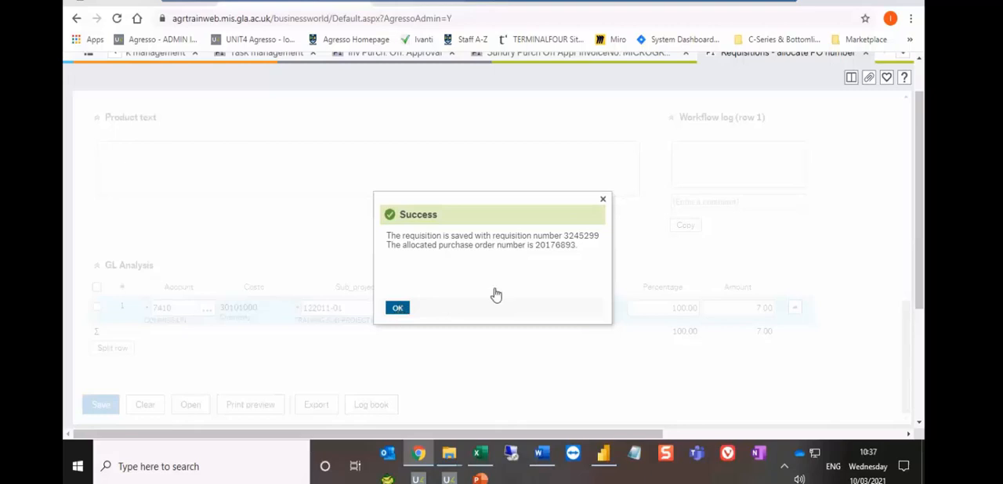
{"action": "left_click", "coordinate": [398, 309]}
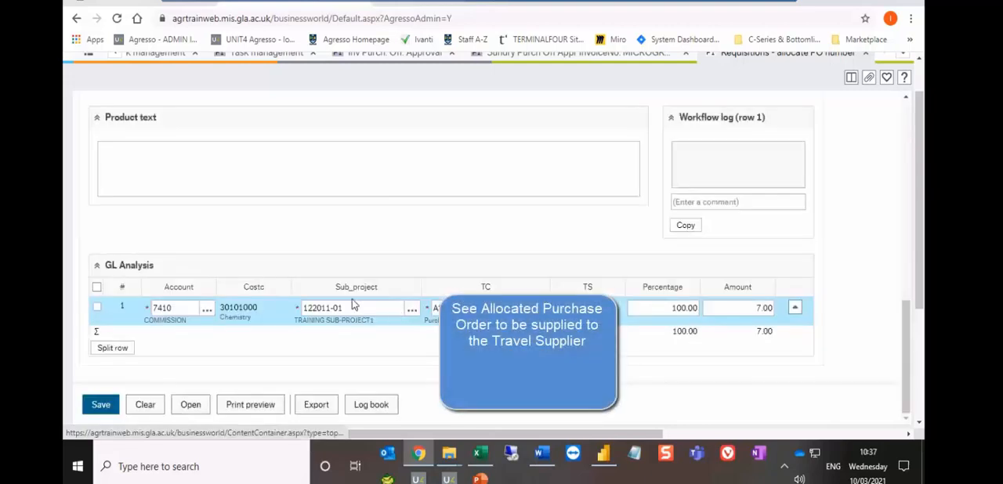
{"action": "scroll", "coordinate": [348, 299], "scroll_direction": "up", "scroll_amount": 10}
{"action": "scroll", "coordinate": [348, 303], "scroll_direction": "up", "scroll_amount": 2}
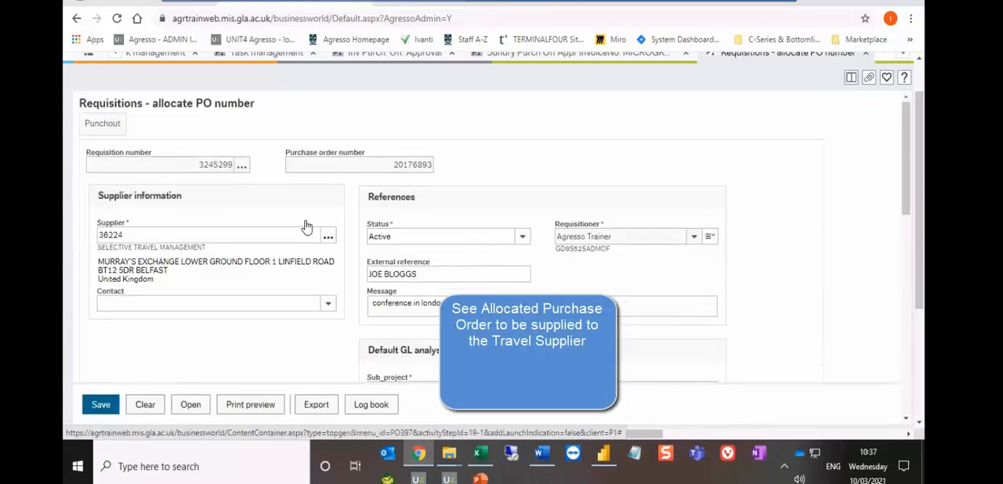